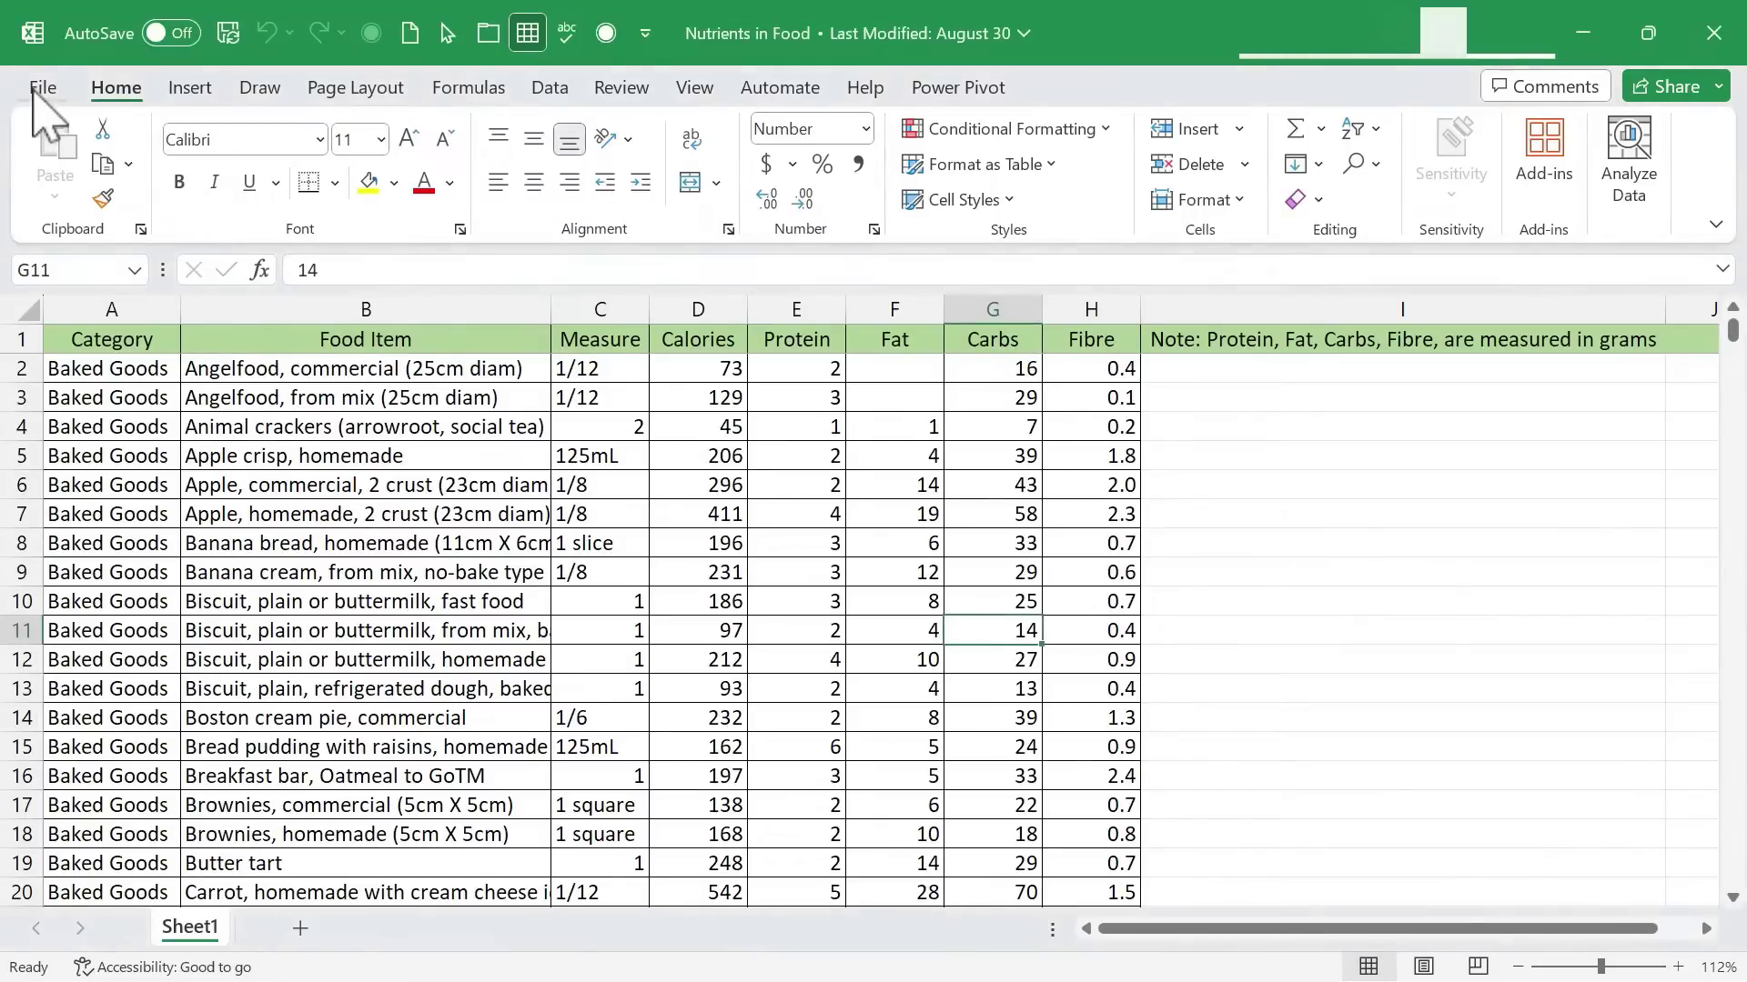
Step: Go to the workbook's File Info page and expand the Properties dropdown
{"action": "left_click", "coordinate": [38, 89]}
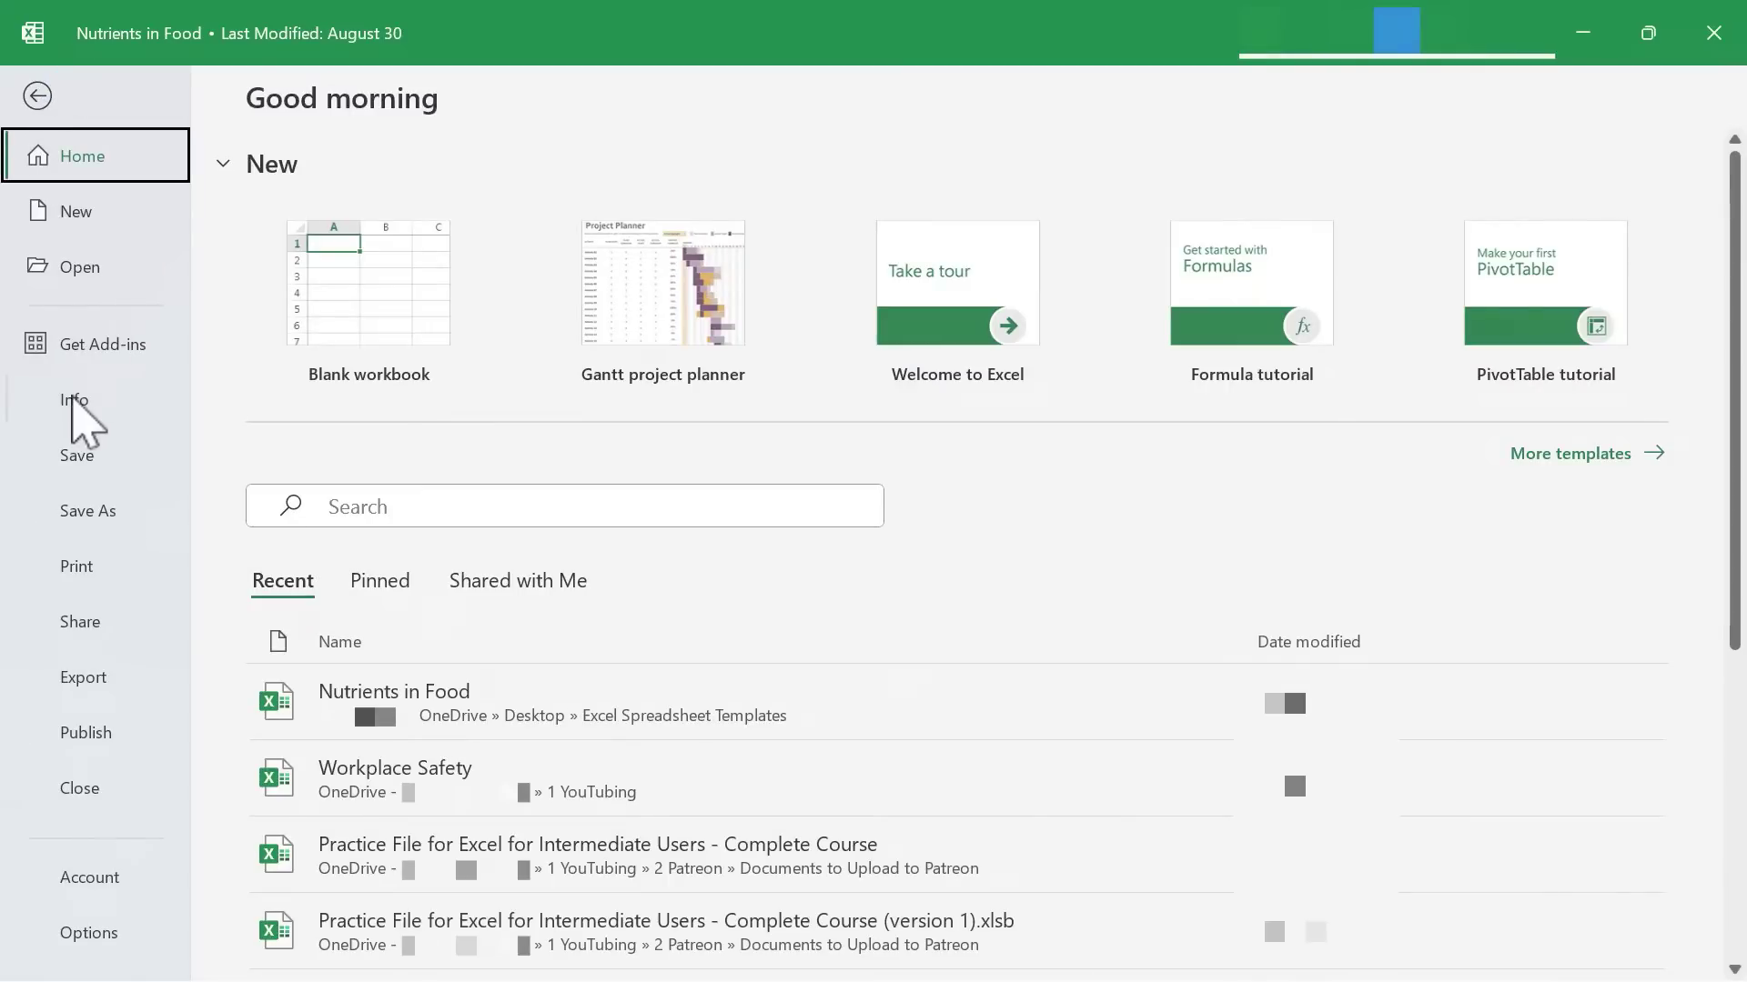
{"action": "left_click", "coordinate": [71, 397]}
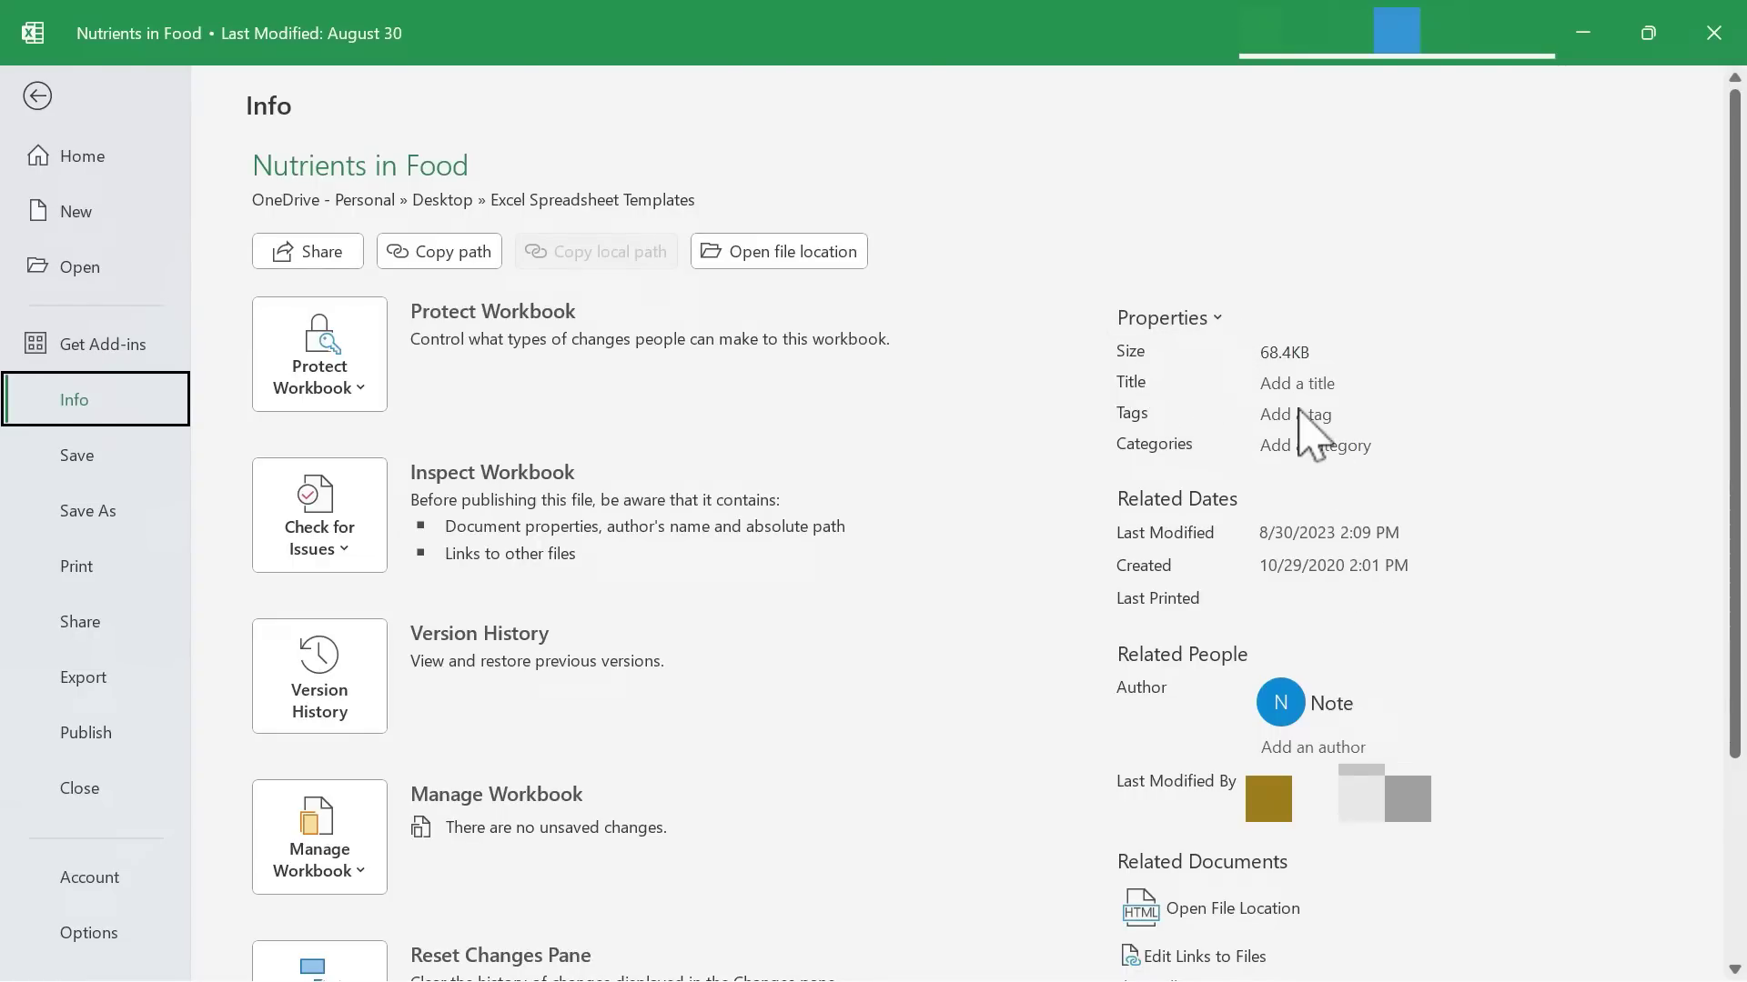
{"action": "left_click", "coordinate": [1217, 321]}
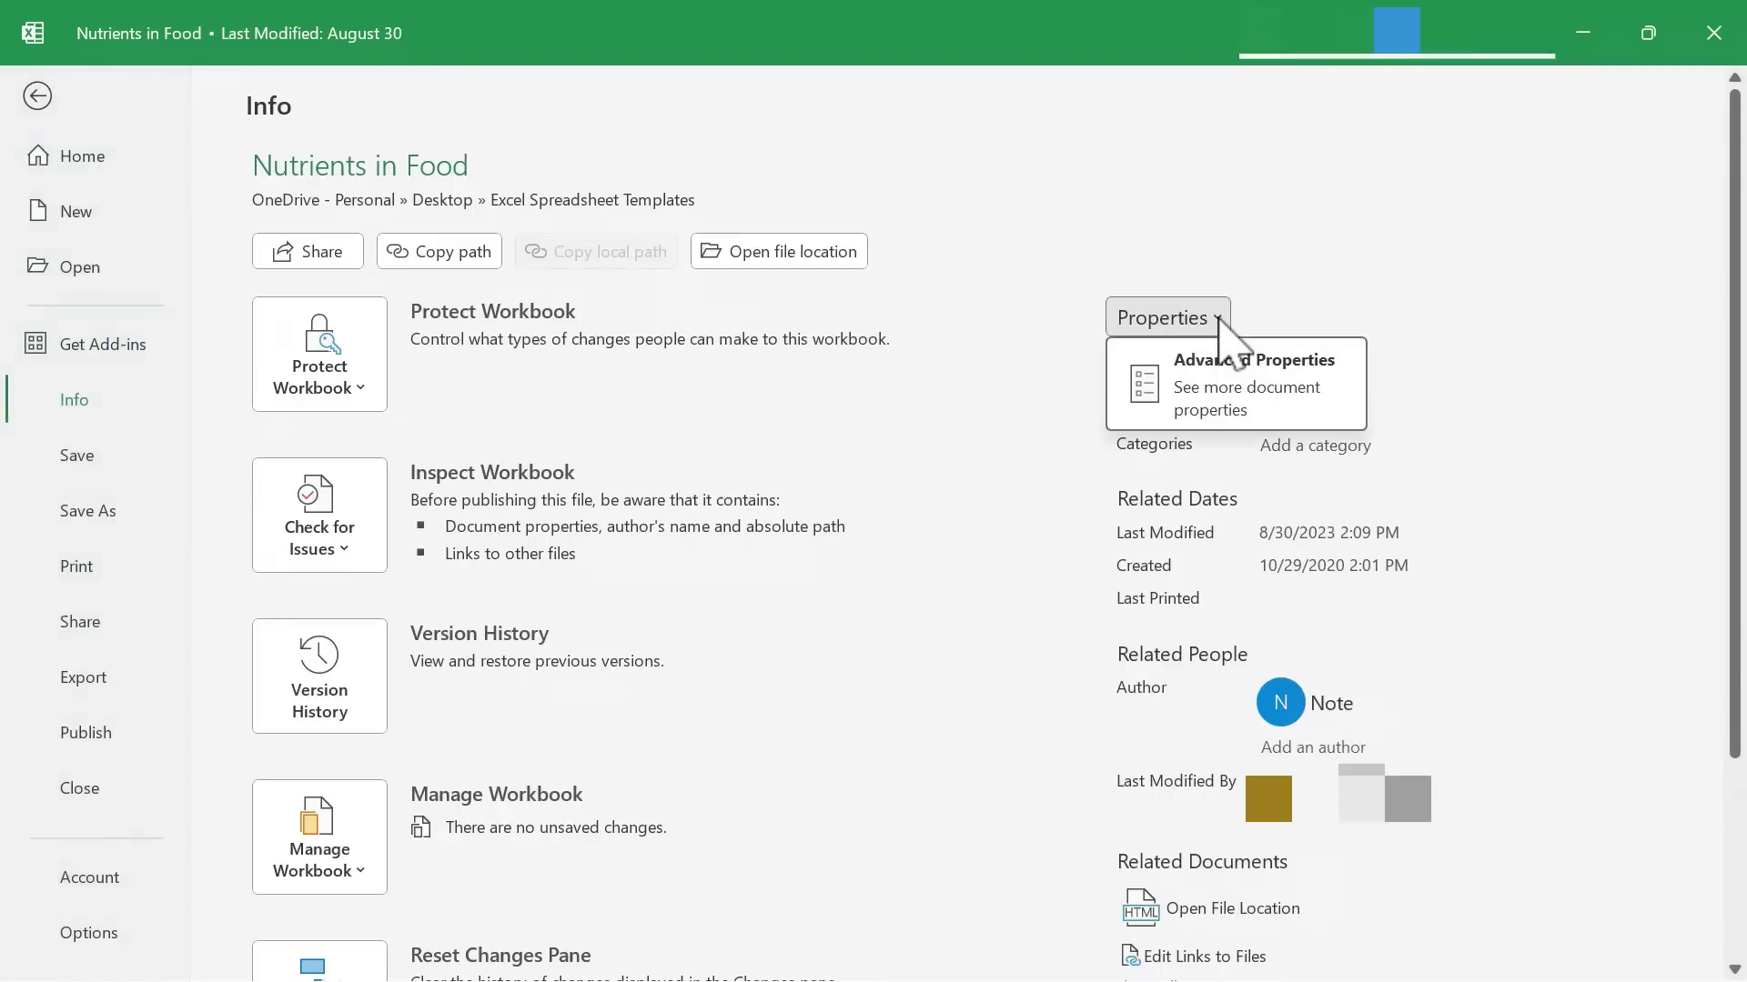
Step: Open Advanced Properties and enter title 'Nutrients in Food', subject 'Nutrition' and the author's name
{"action": "left_click", "coordinate": [1251, 391]}
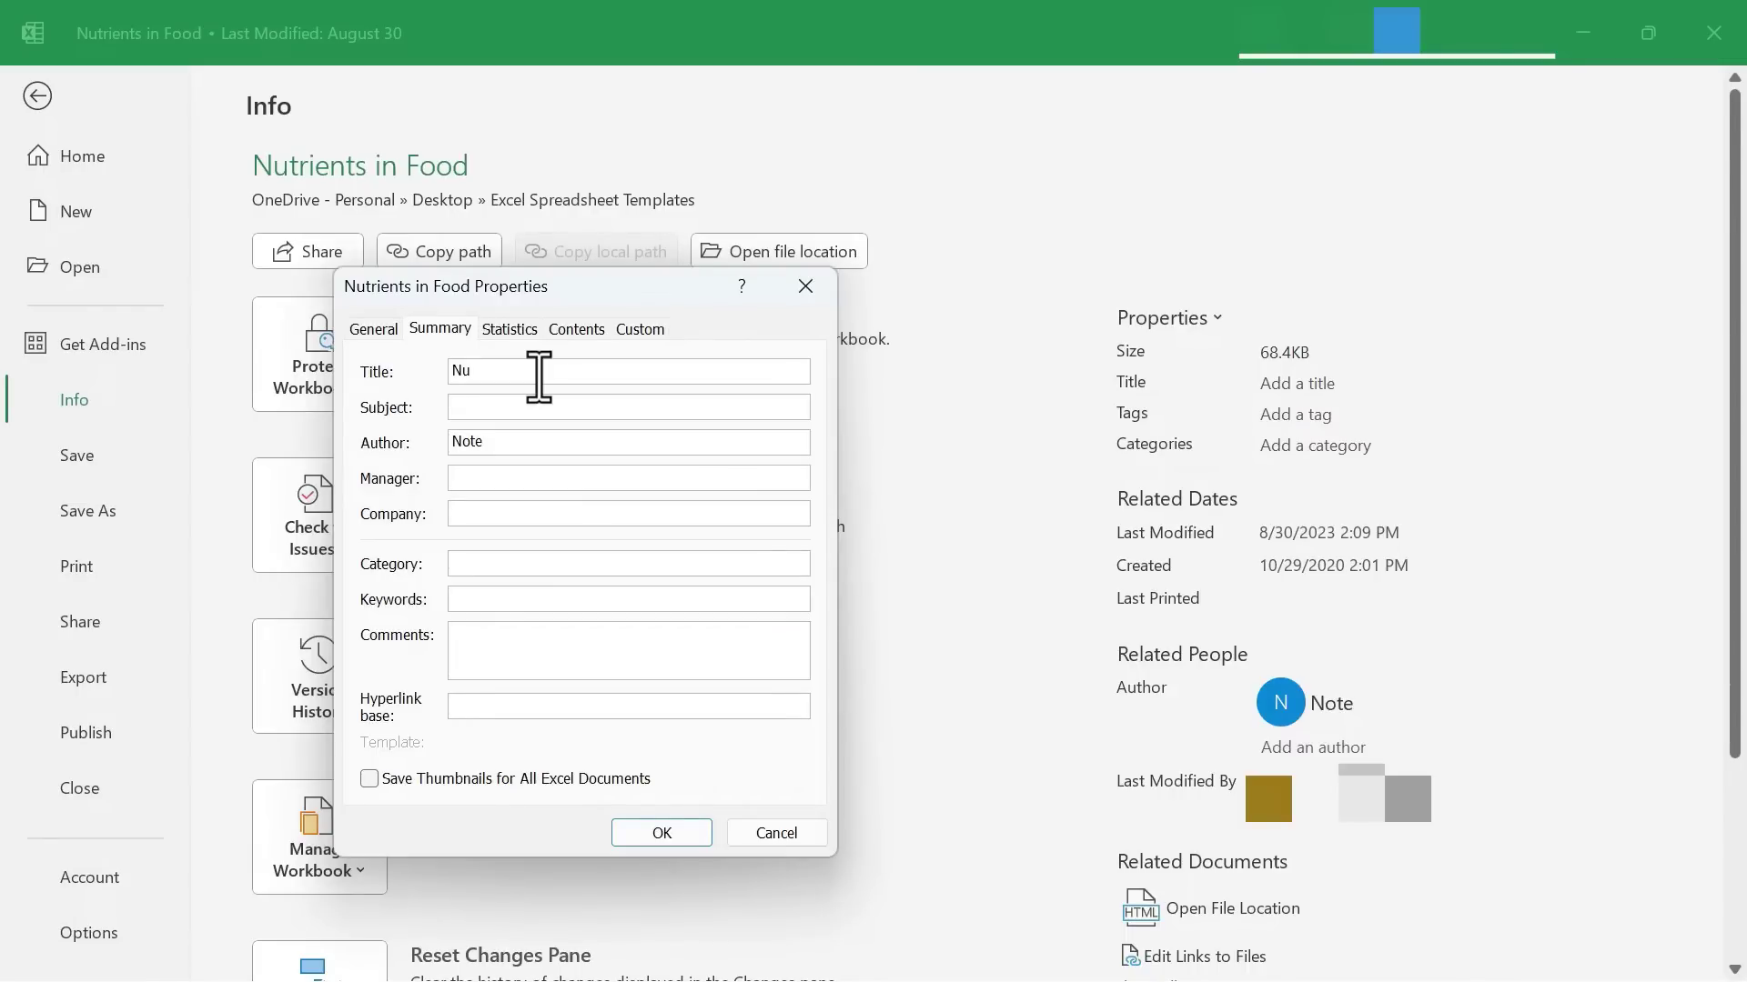
{"action": "type", "text": "Nutrie"}
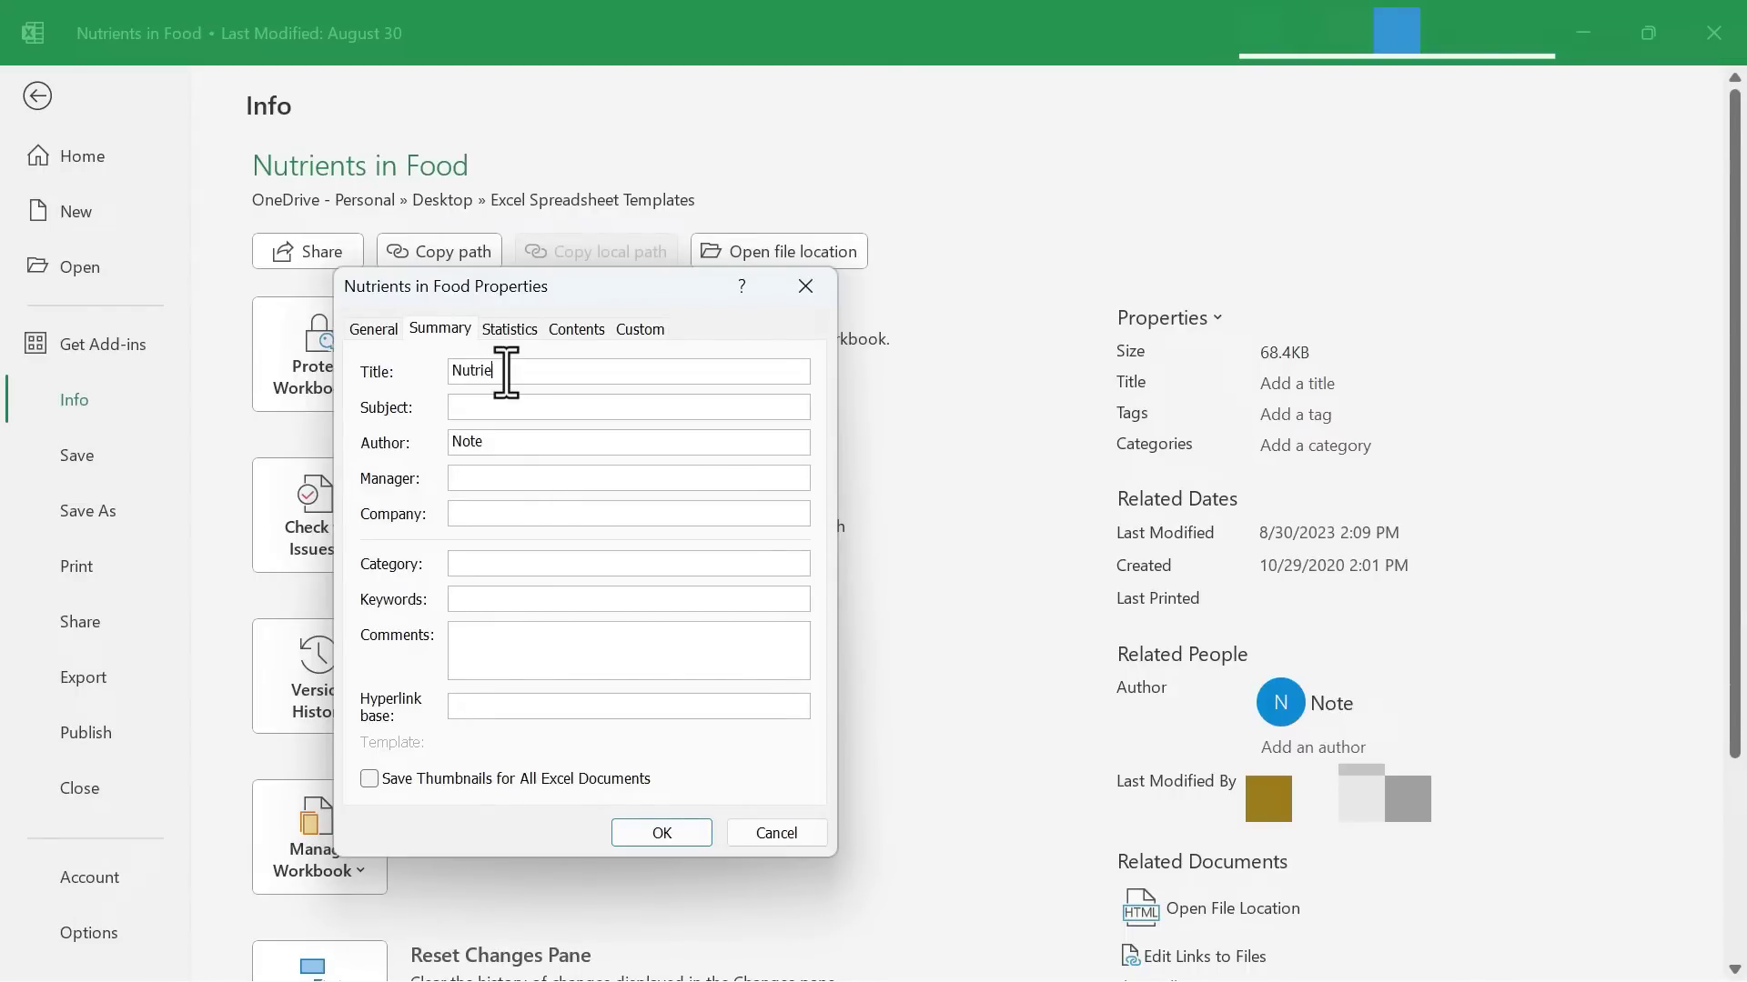
{"action": "type", "text": "nts in Food"}
{"action": "left_click", "coordinate": [530, 407]}
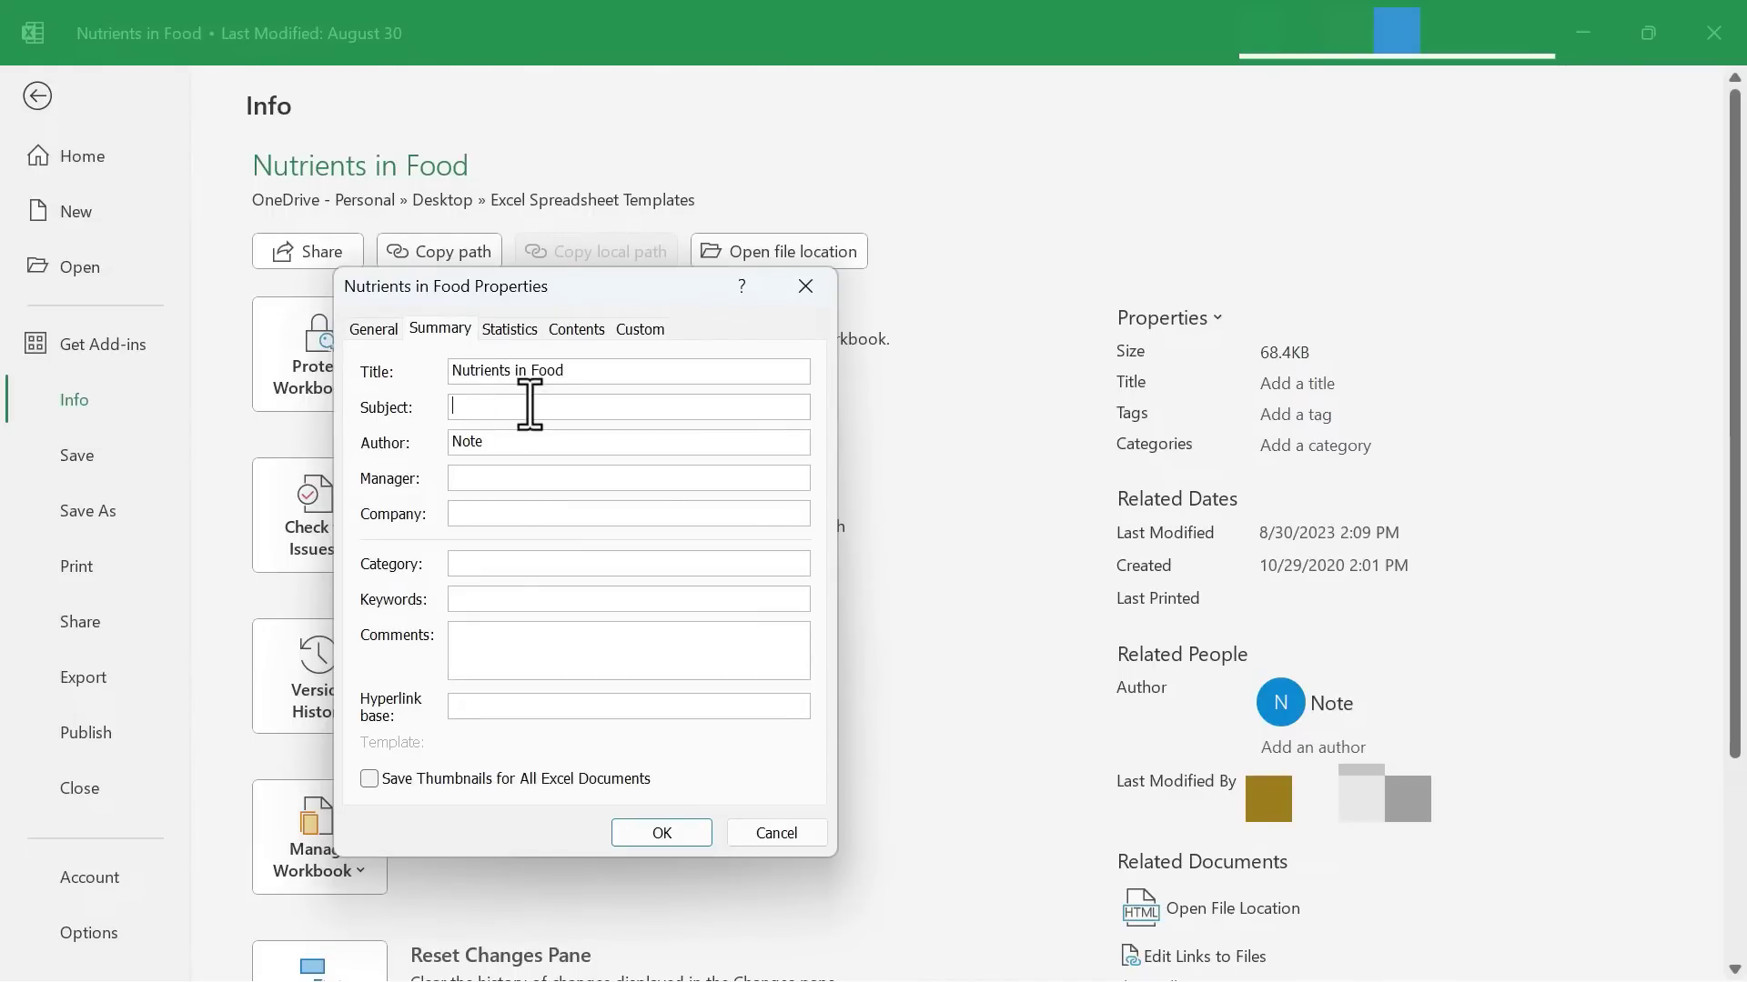
{"action": "type", "text": "Nutrition"}
{"action": "key", "text": "Tab"}
{"action": "type", "text": "Tech Guy"}
Step: Fill in the manager's name, company 'Technology for Teachers and Students', 'TNutrients, Nutrition, health, food' and a copyright comment
{"action": "left_click", "coordinate": [489, 479]}
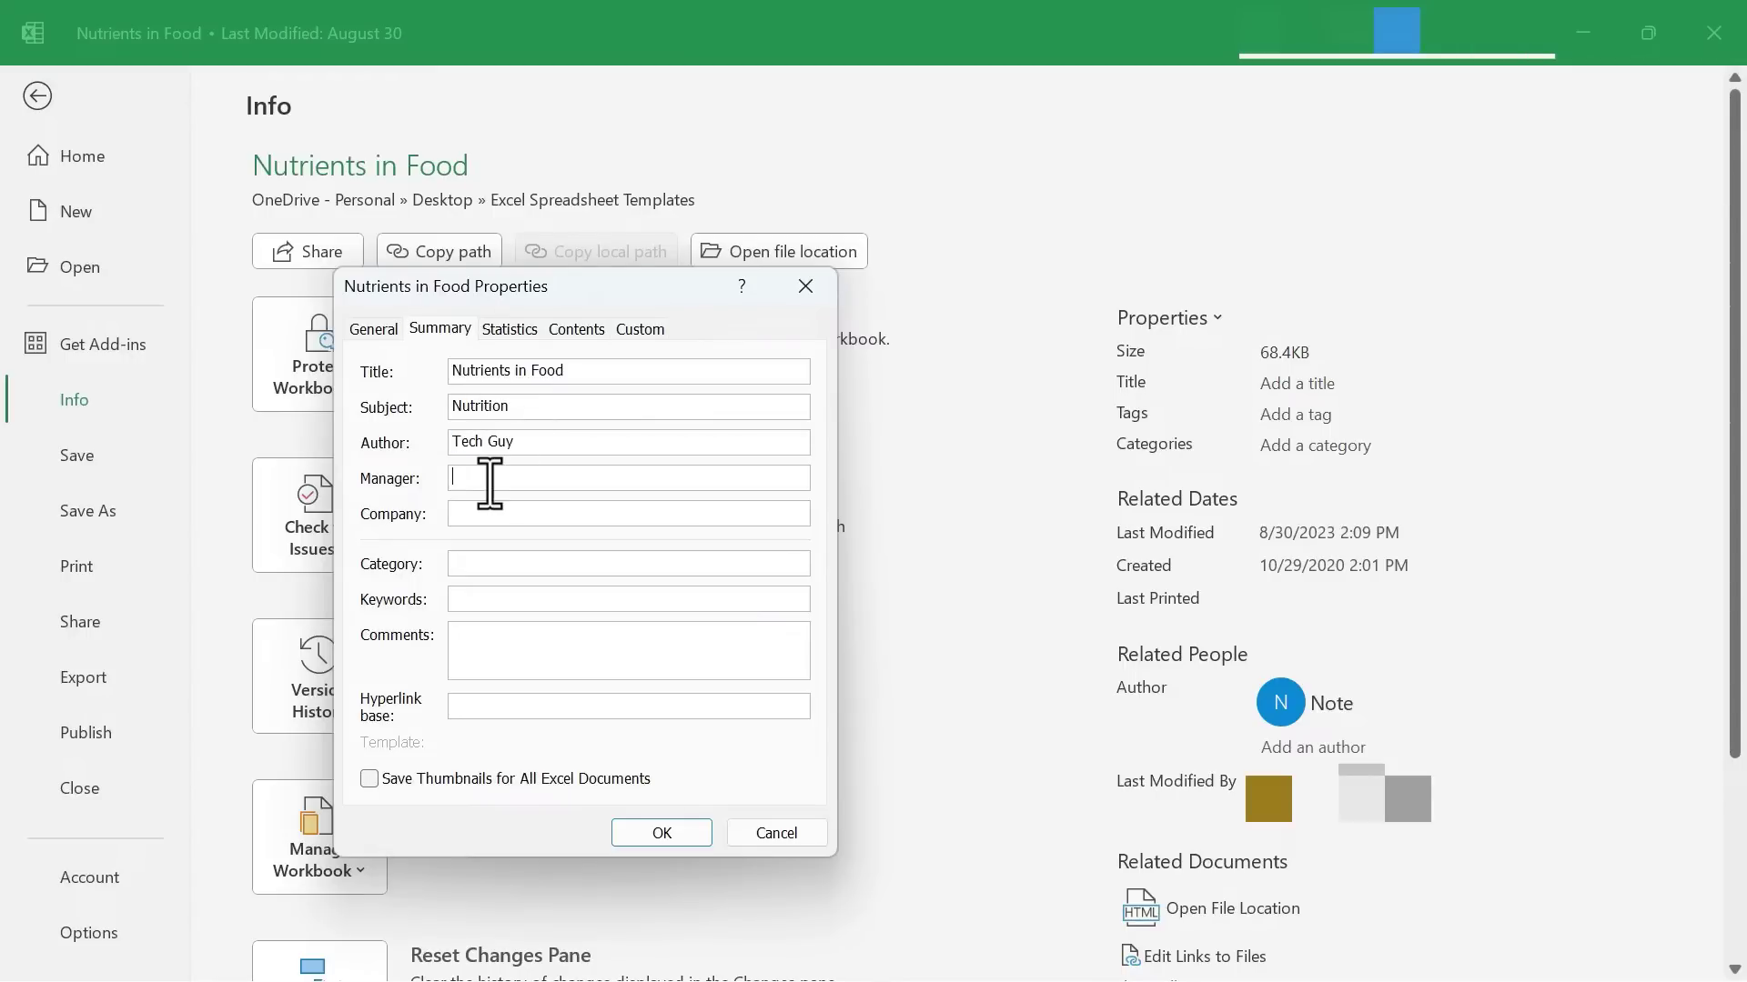
{"action": "type", "text": "Jeff"}
{"action": "left_click", "coordinate": [523, 514]}
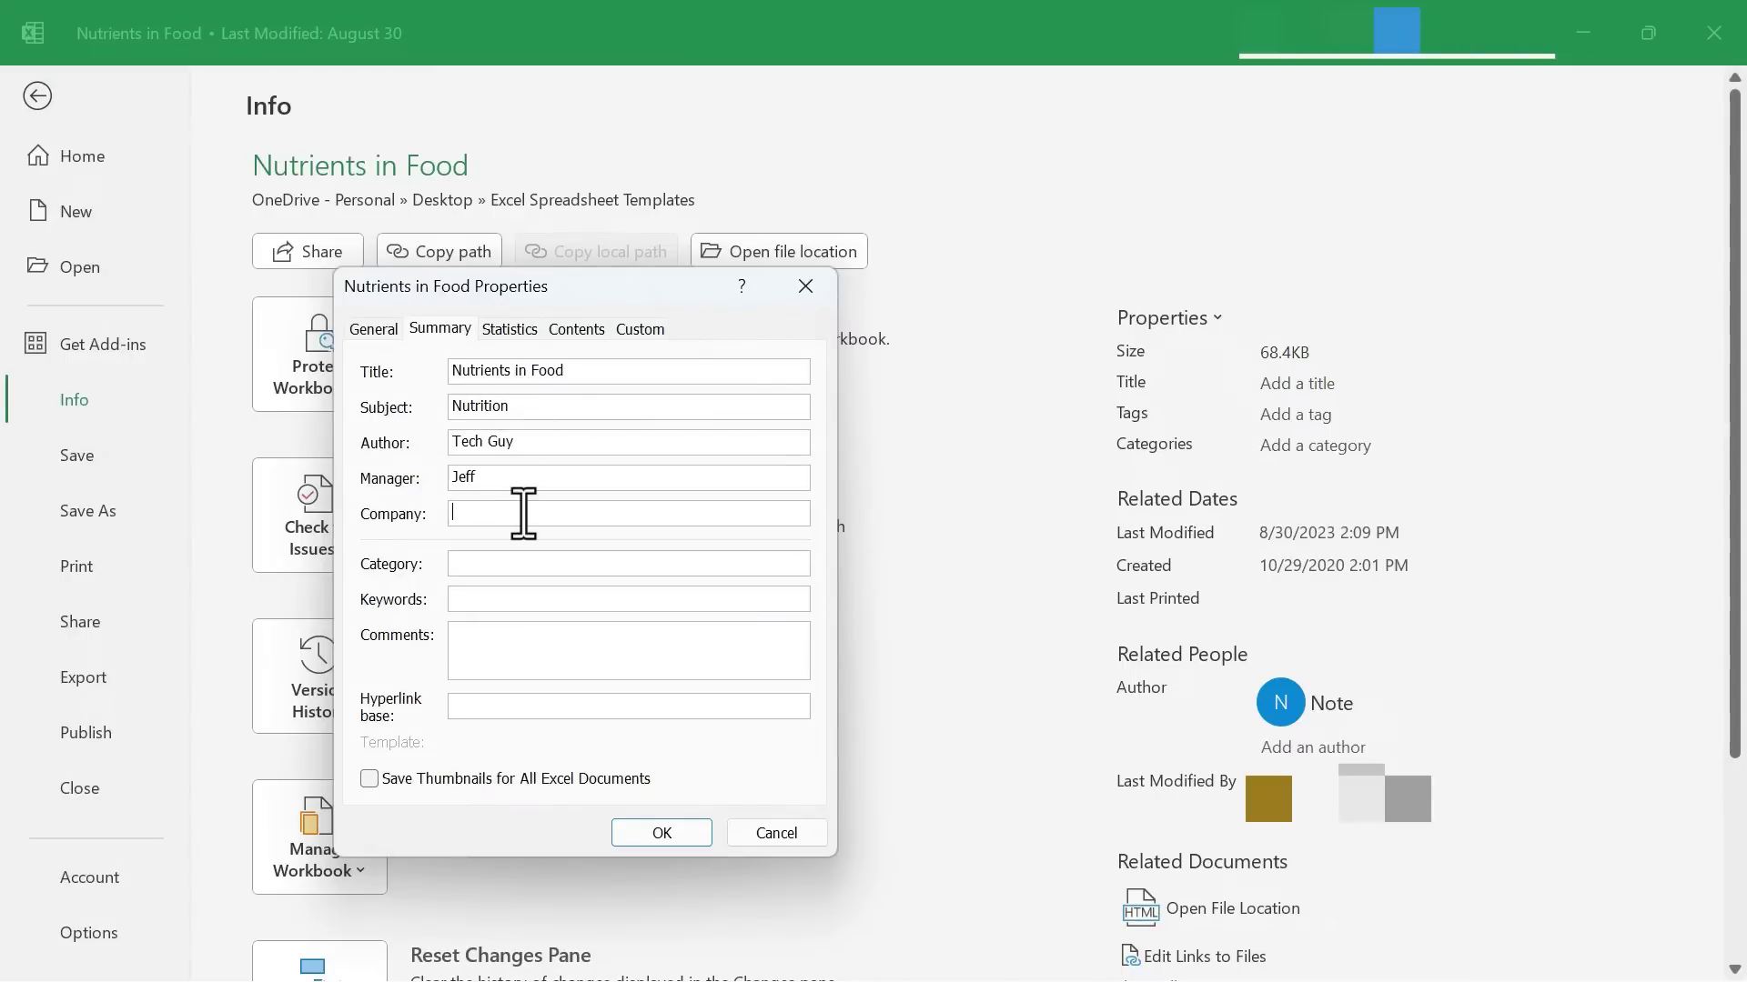
{"action": "type", "text": "Technology for Teachers and Students"}
{"action": "left_click", "coordinate": [524, 564]}
{"action": "type", "text": "T"}
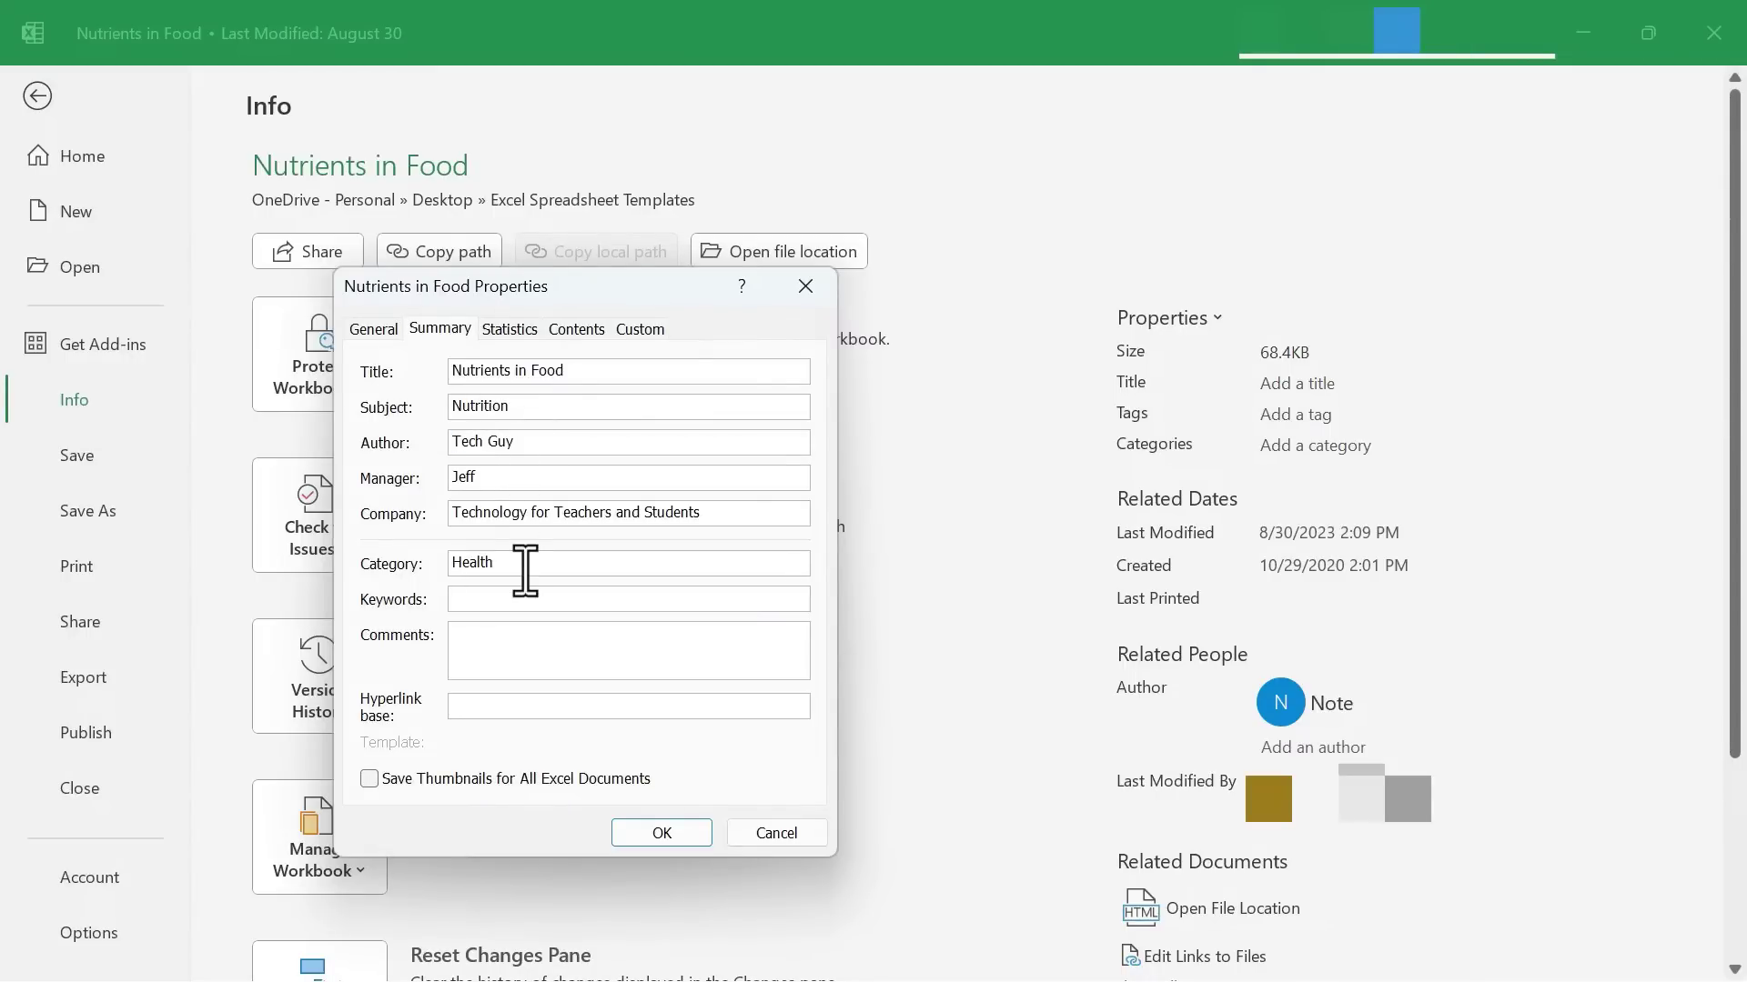
{"action": "type", "text": "Nutrients, Nutrition, health, food"}
{"action": "left_click", "coordinate": [585, 653]}
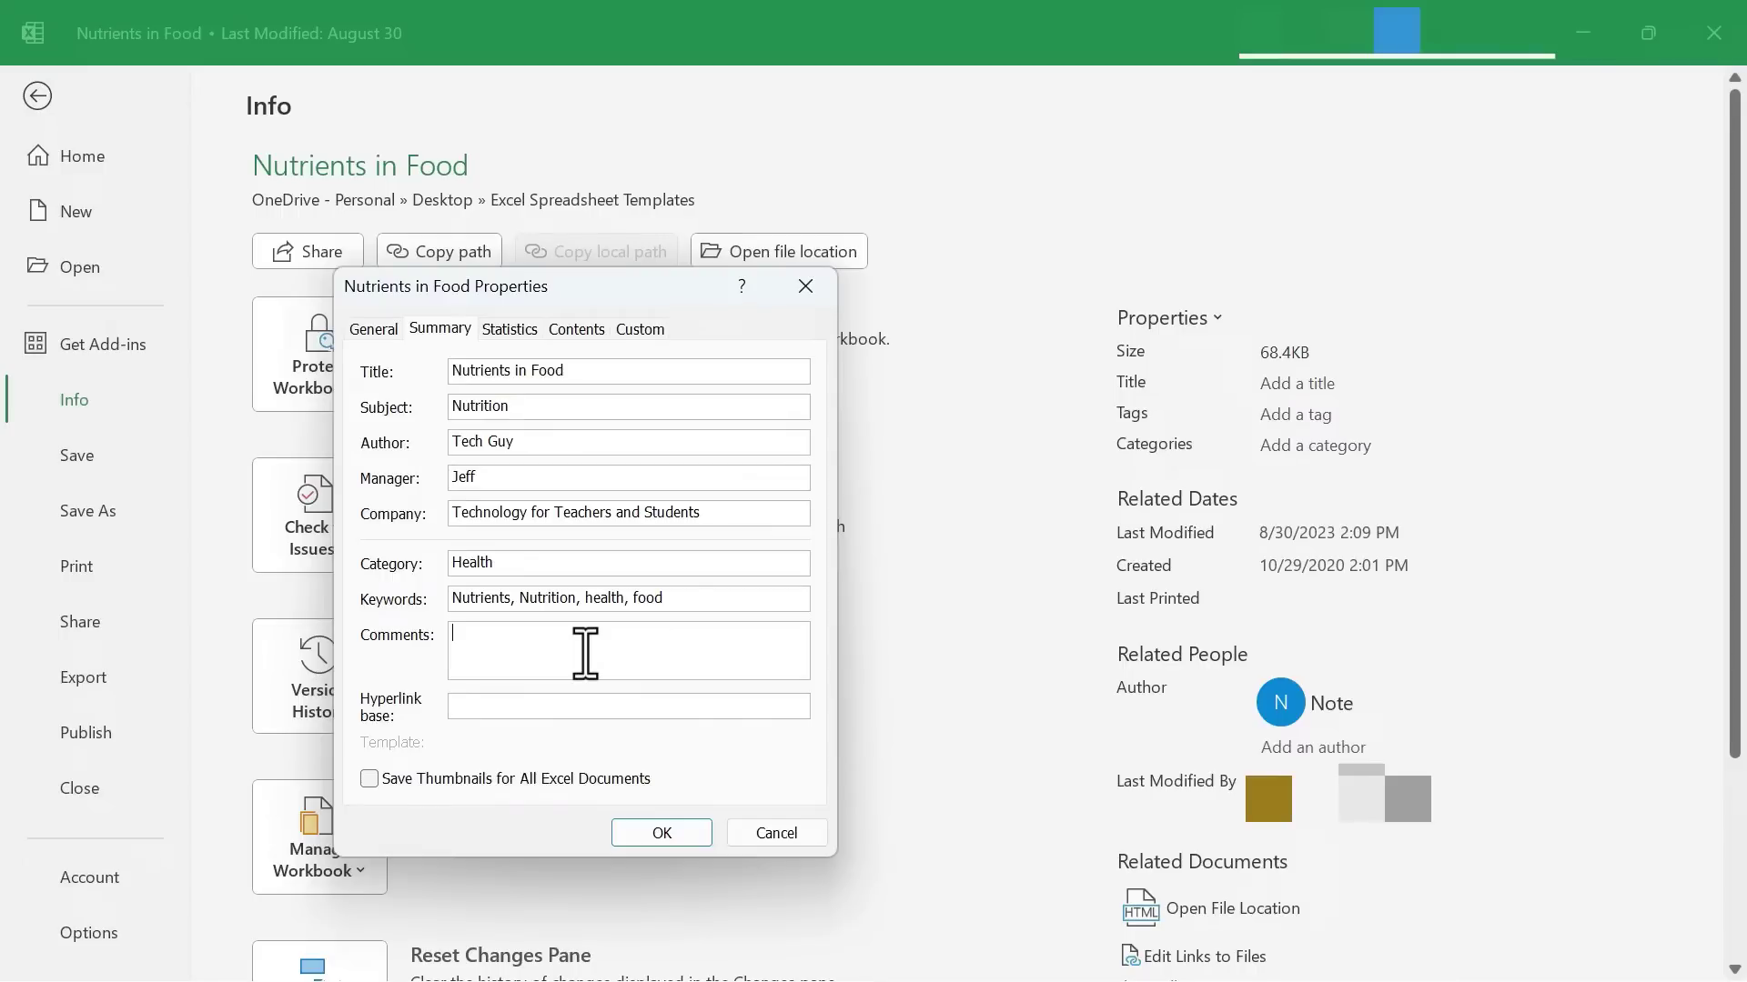
{"action": "type", "text": "This information is copyrighted (not really) so..."}
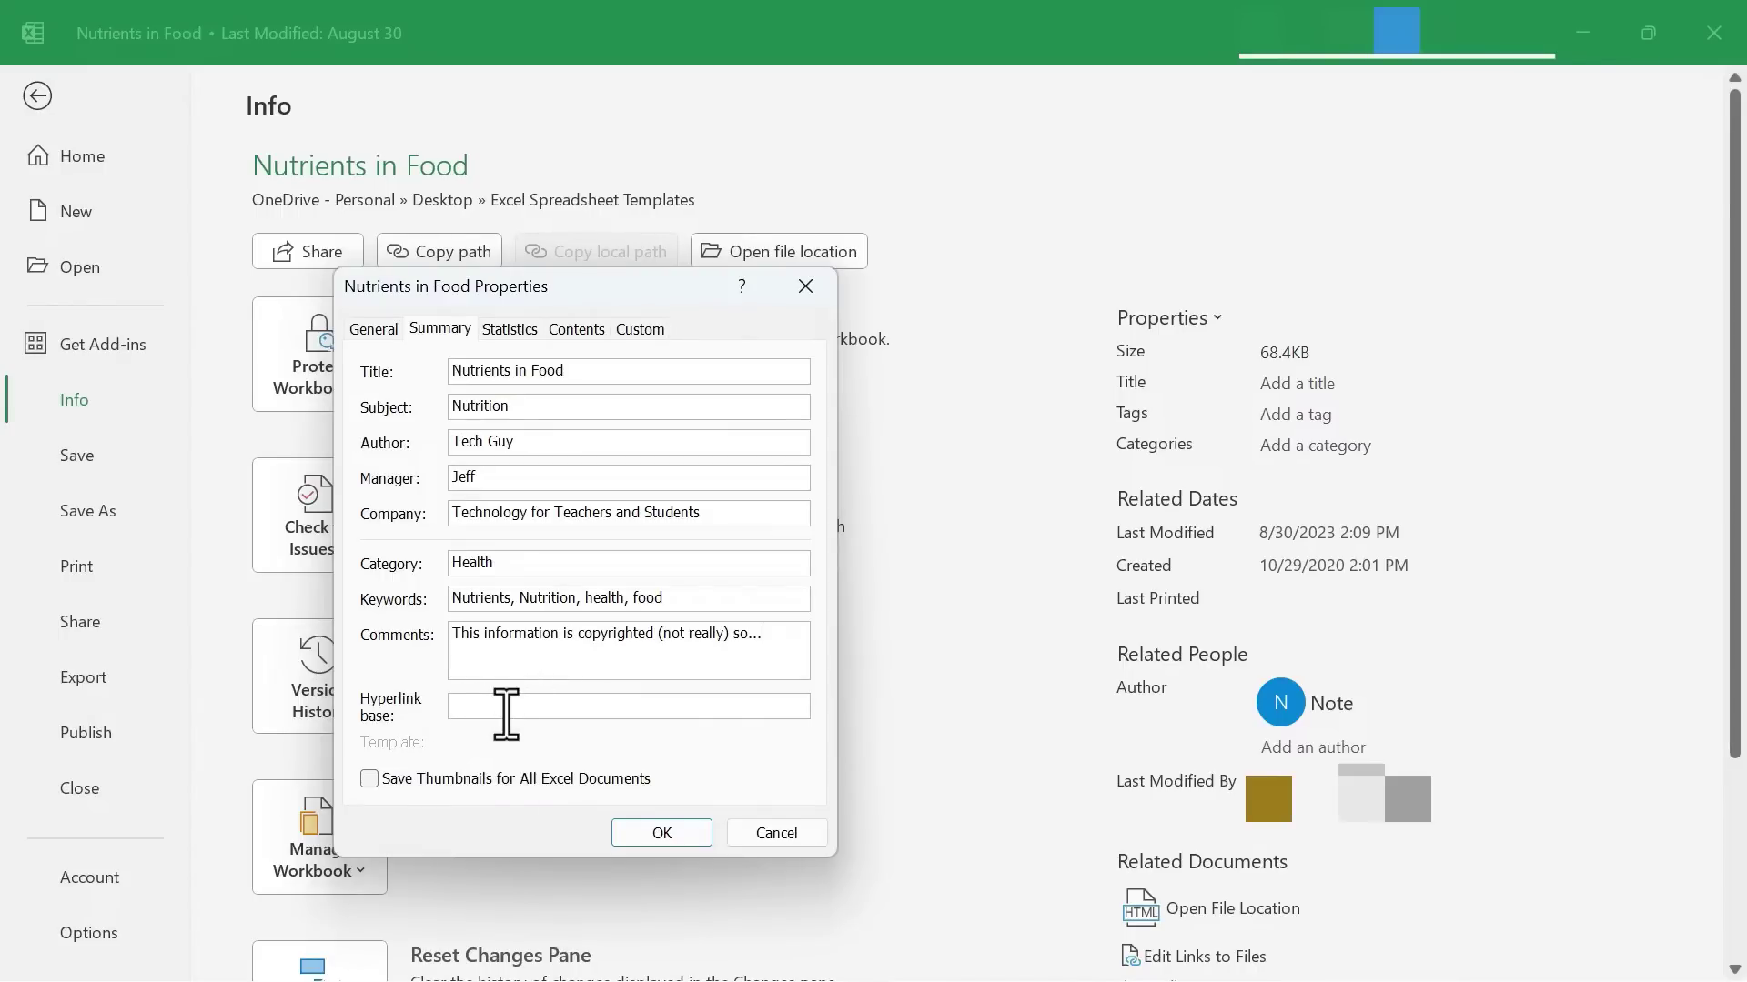
{"action": "left_click", "coordinate": [585, 717]}
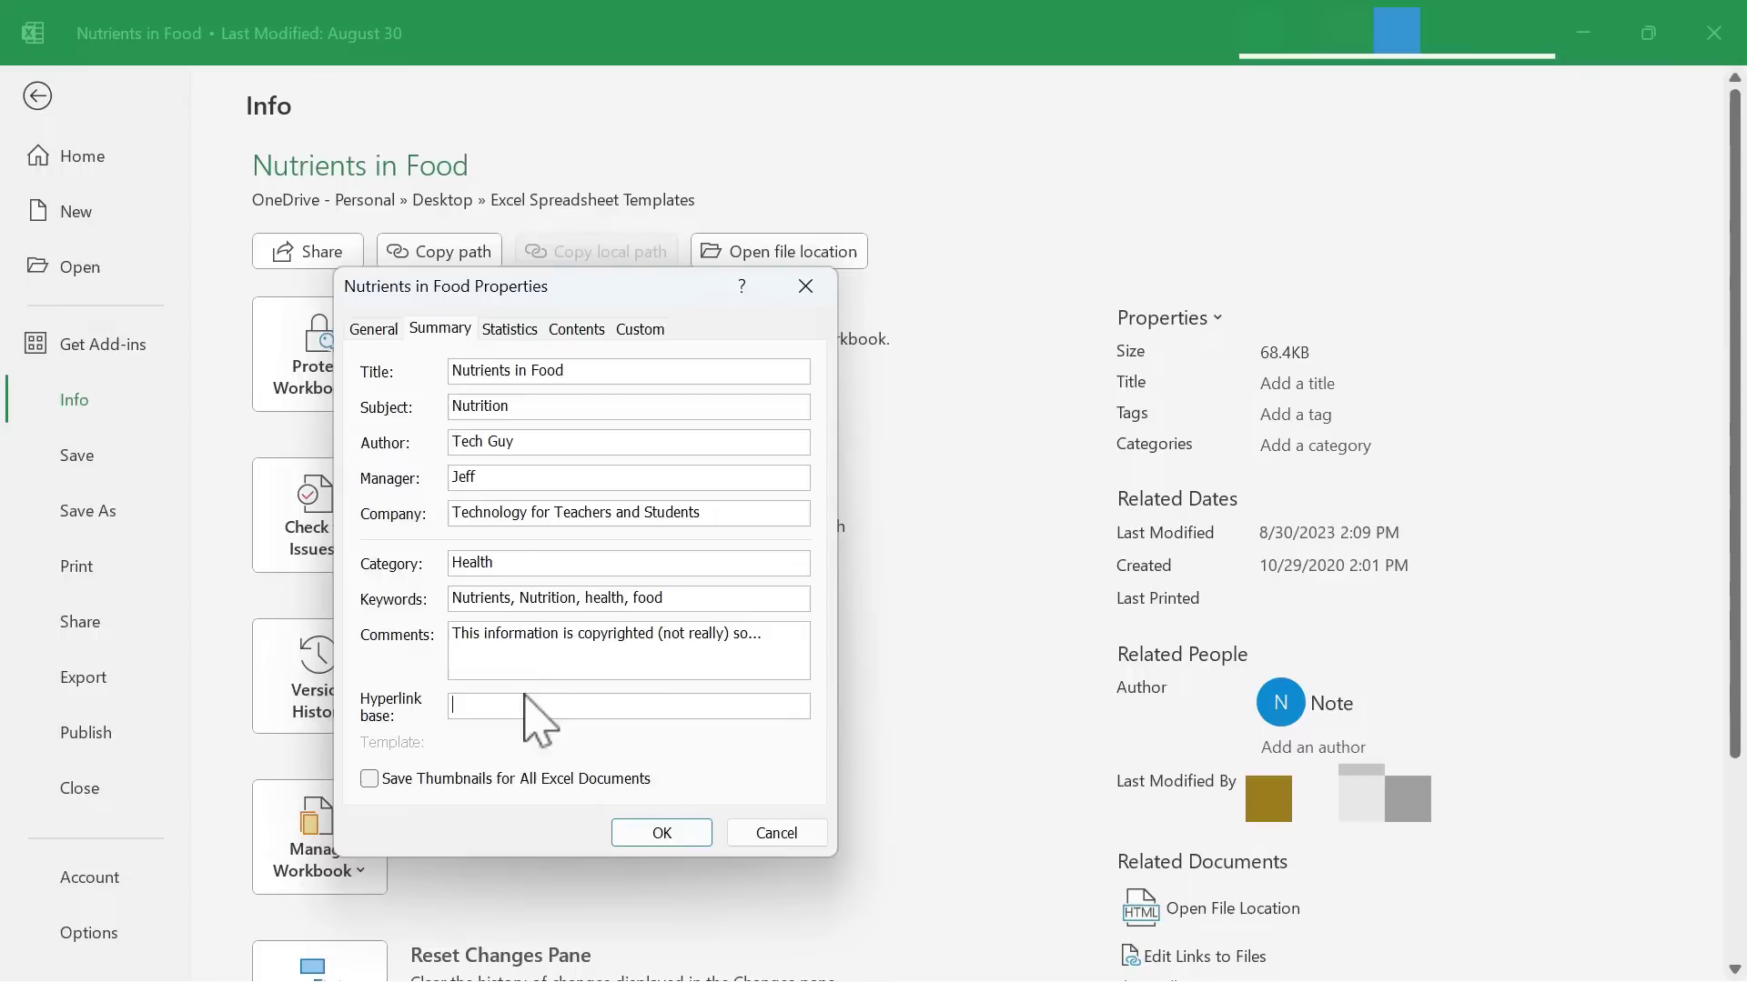
Step: Review the General, Summary, Statistics and Contents tabs, selecting Sheet1, before moving to Custom
{"action": "left_click", "coordinate": [373, 341]}
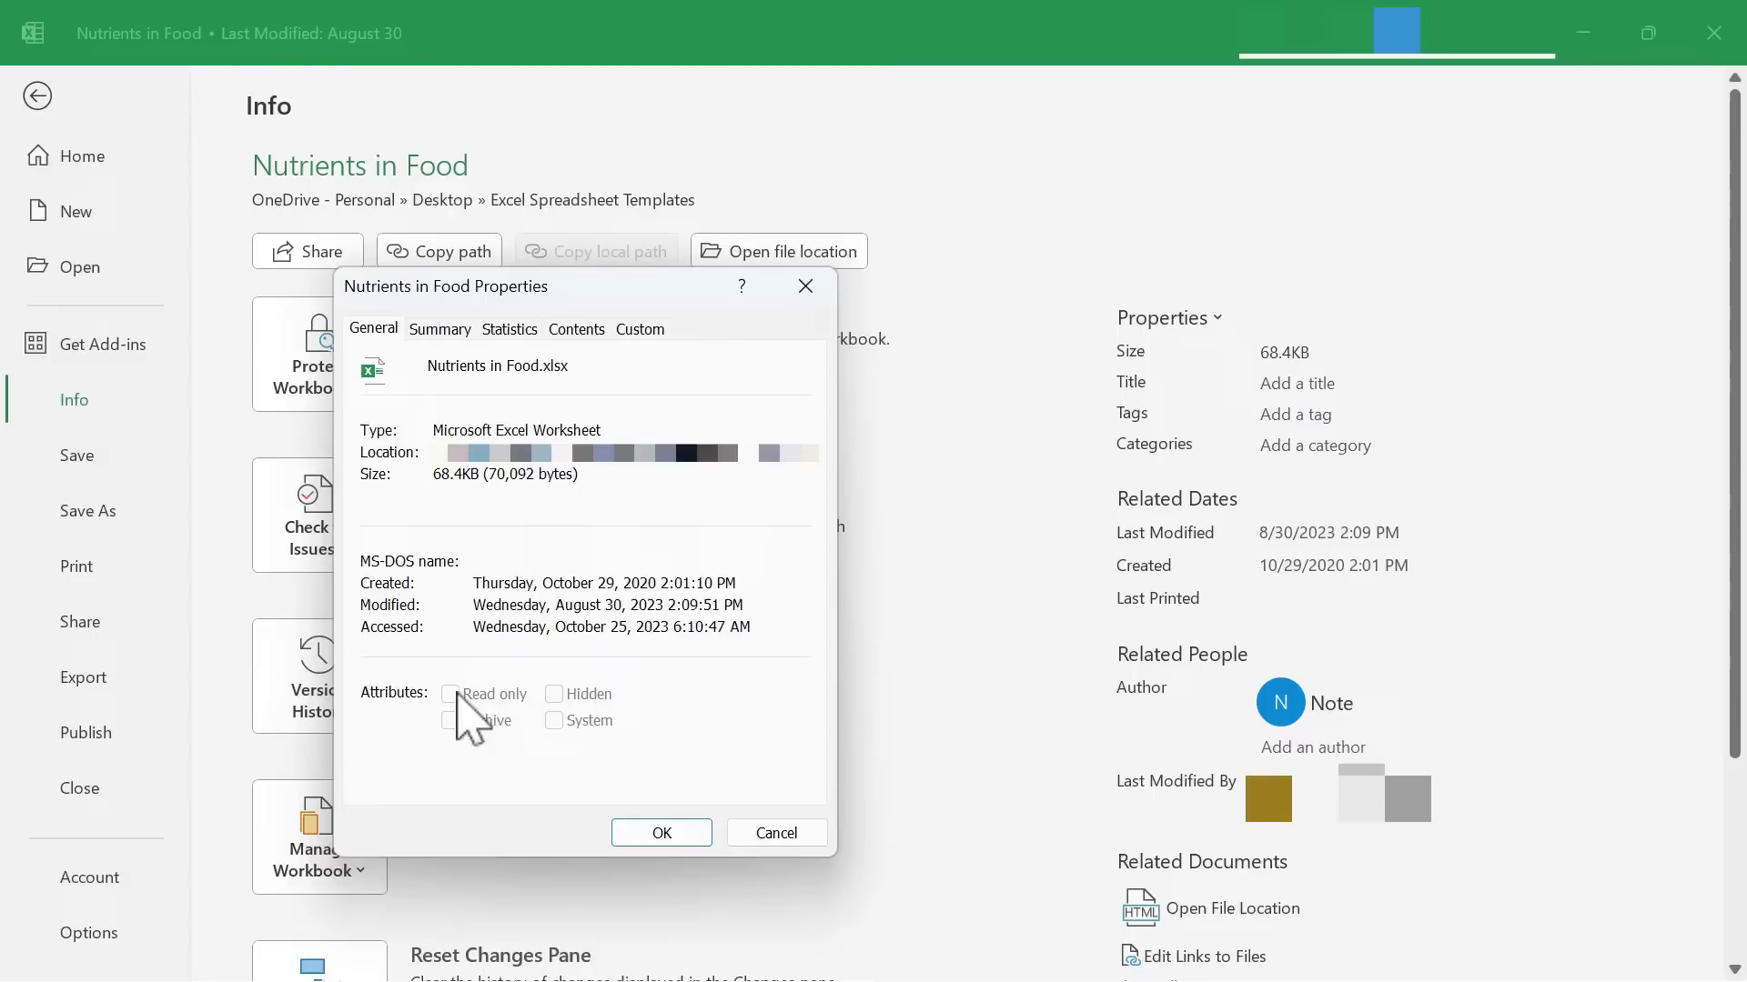
{"action": "left_click", "coordinate": [443, 331]}
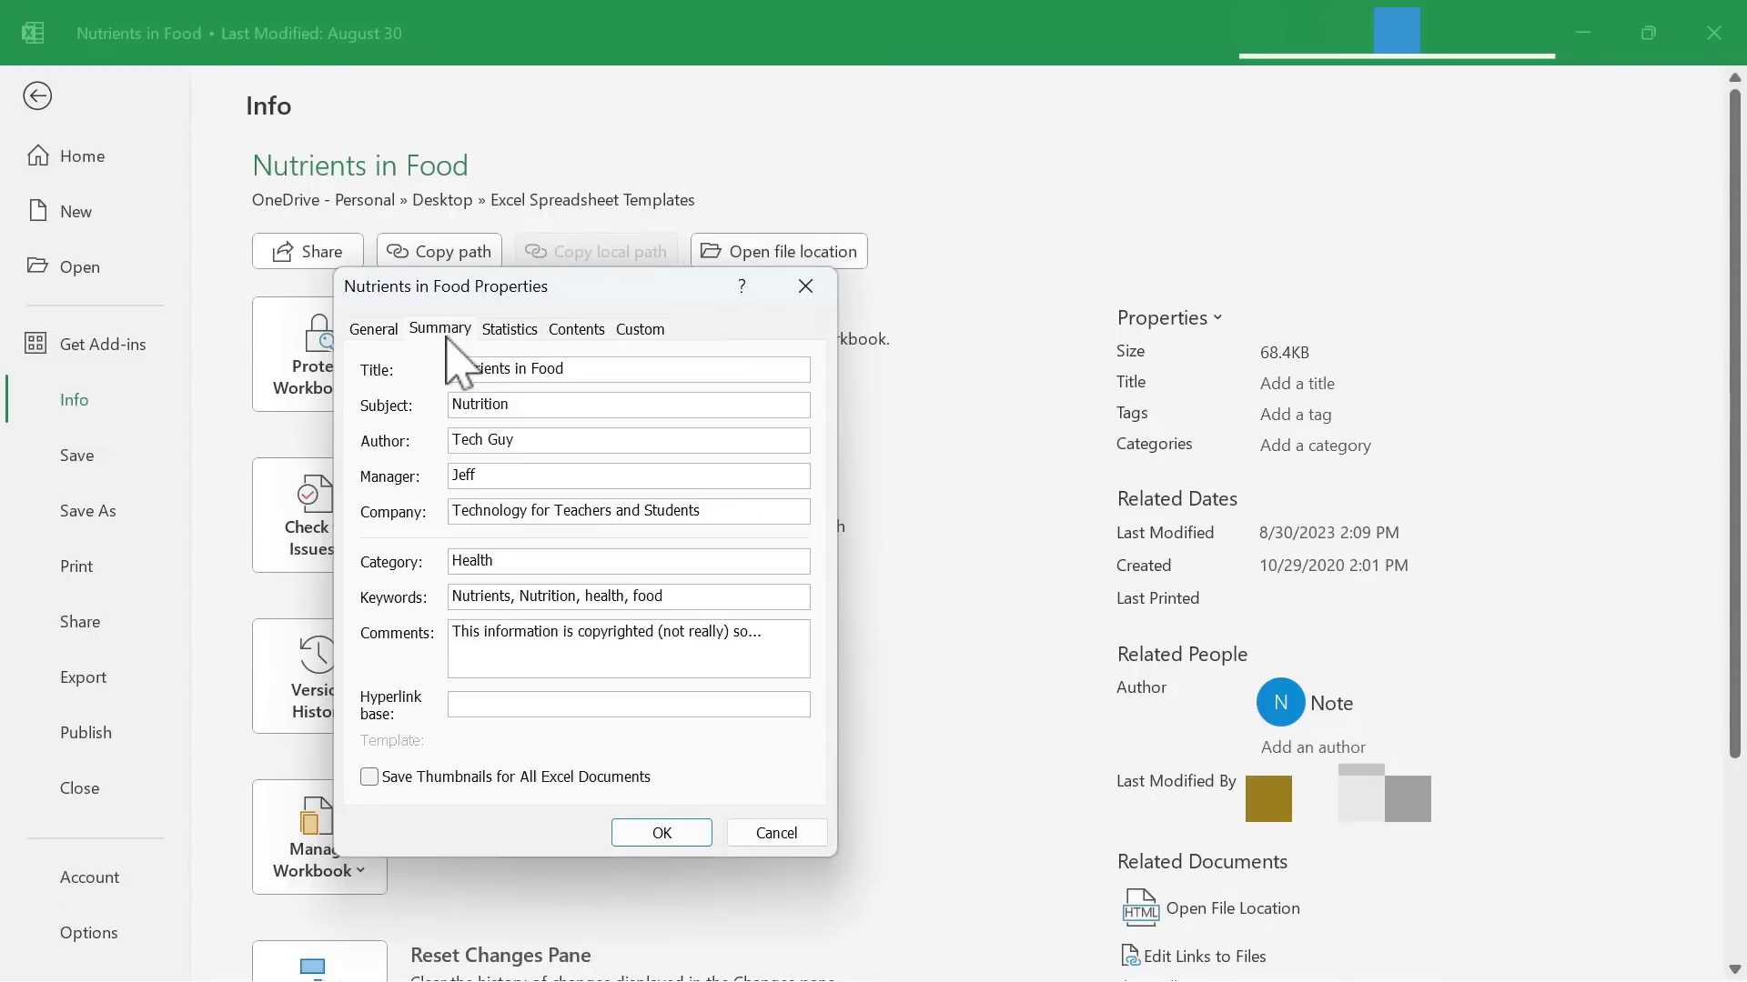
{"action": "left_click", "coordinate": [505, 333]}
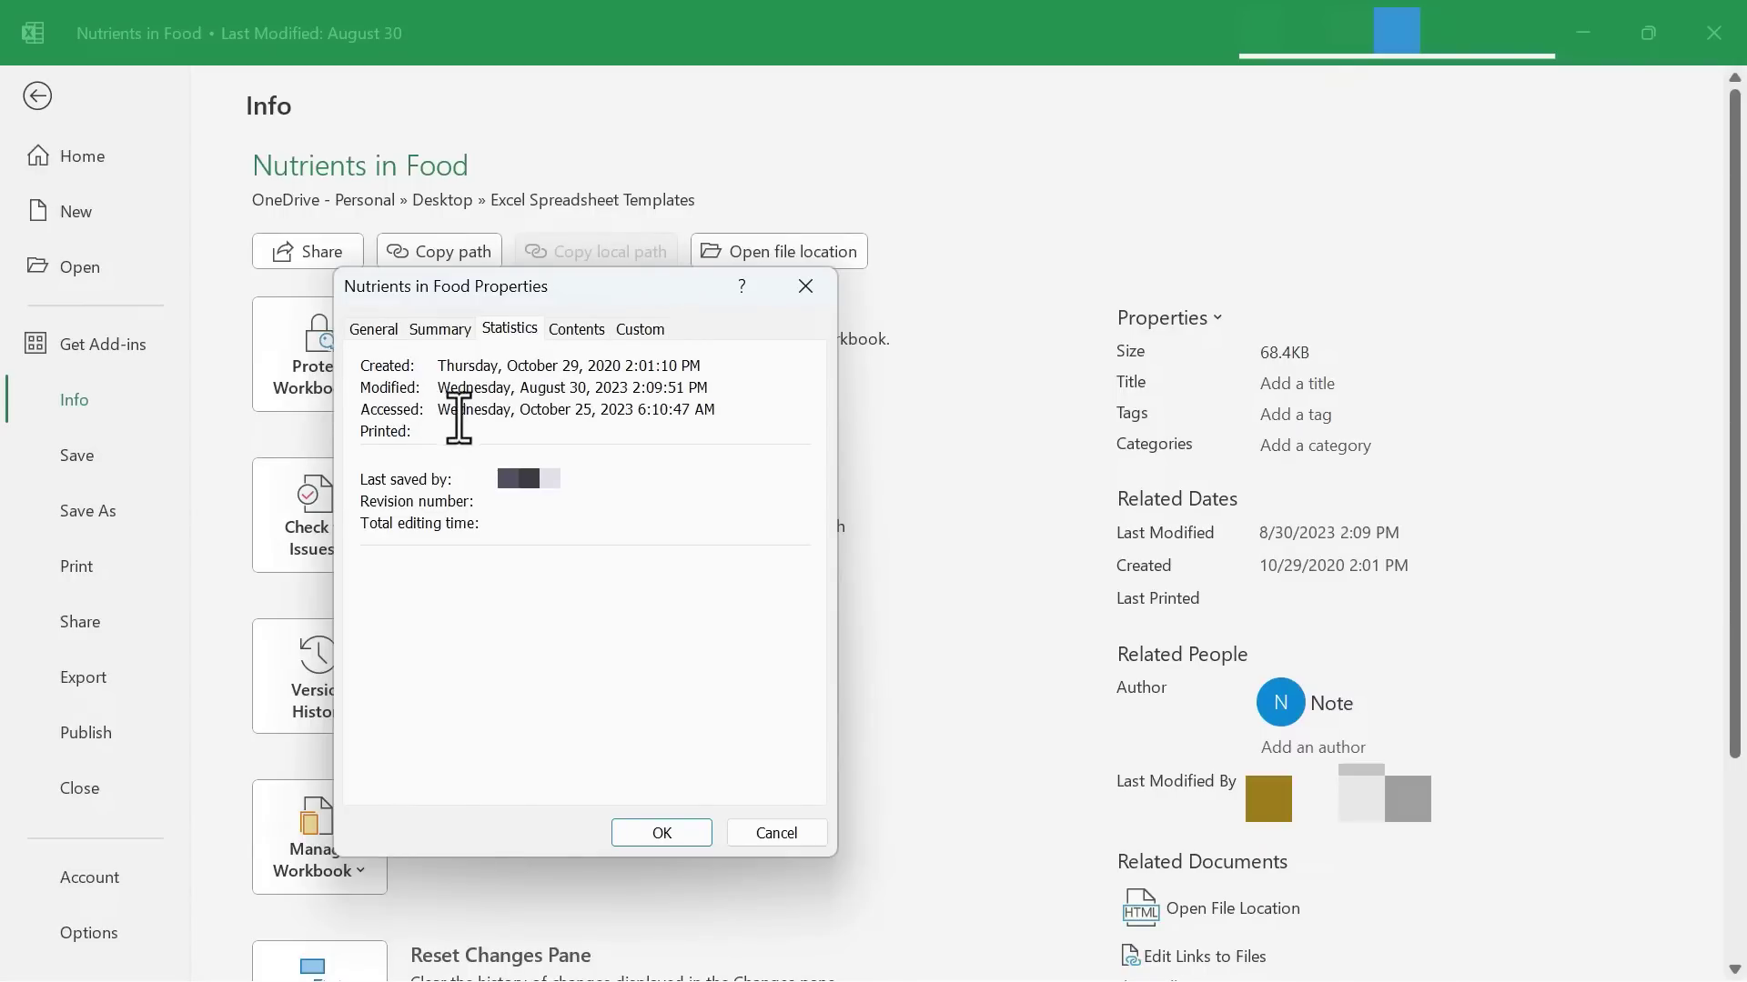
{"action": "left_click", "coordinate": [581, 331]}
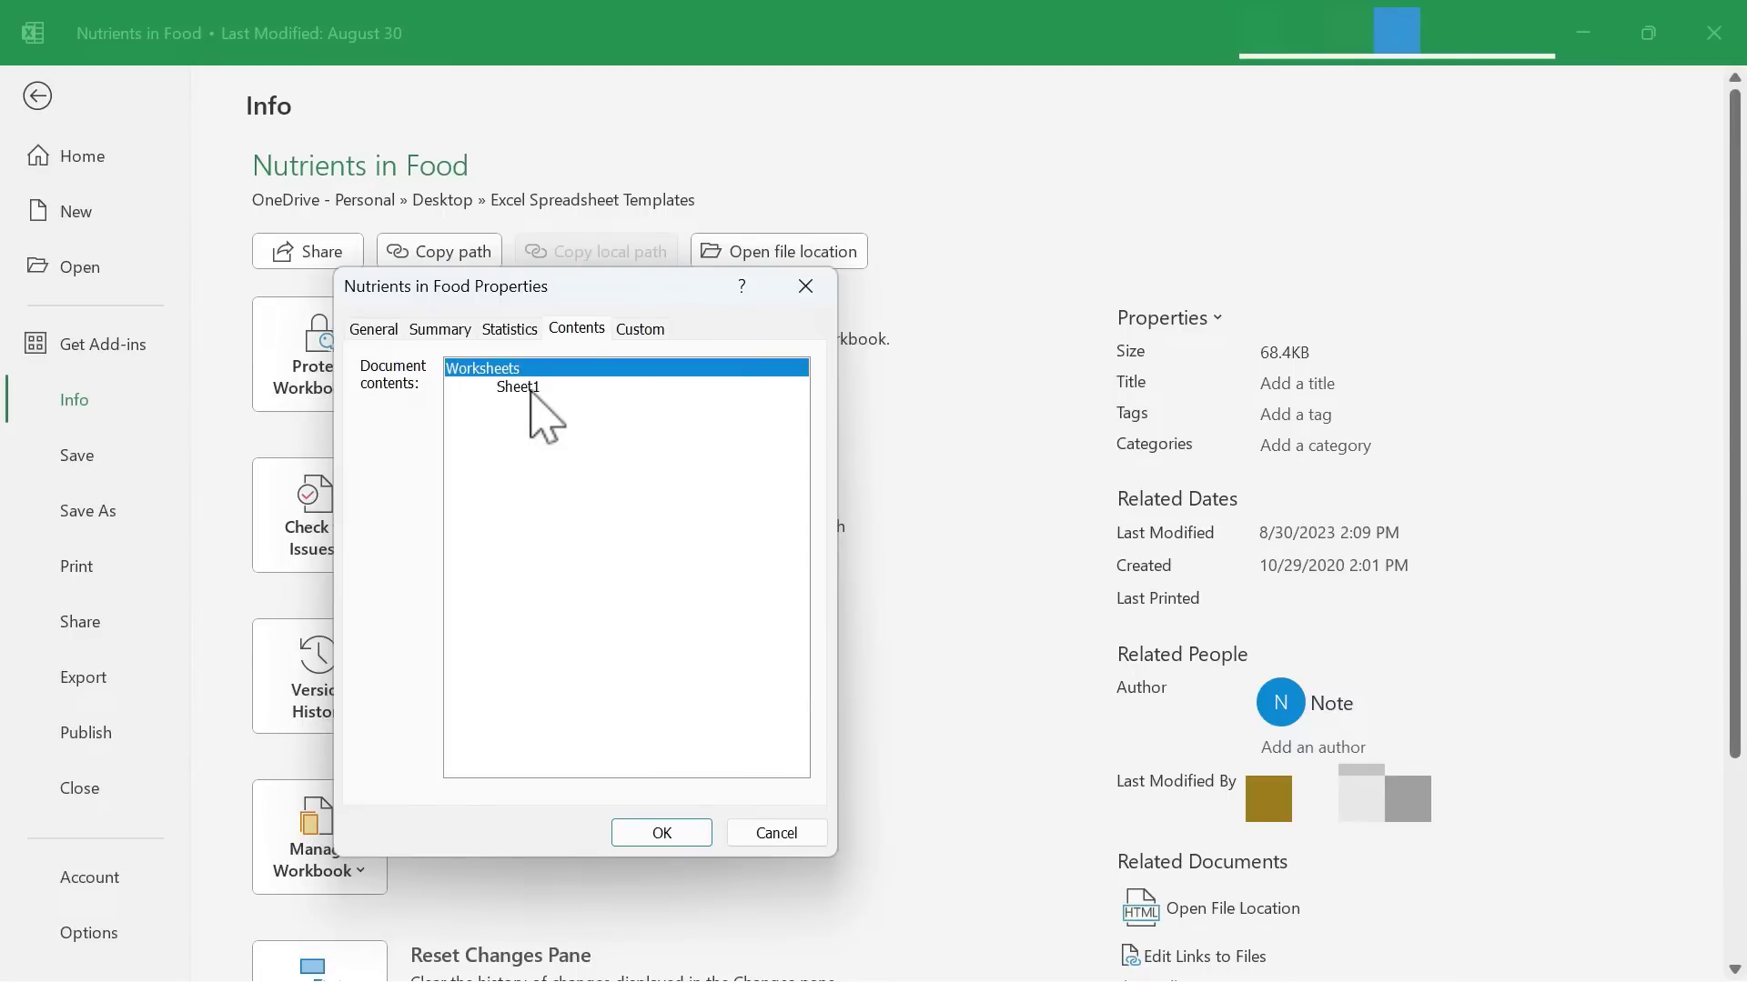
{"action": "left_click", "coordinate": [531, 391]}
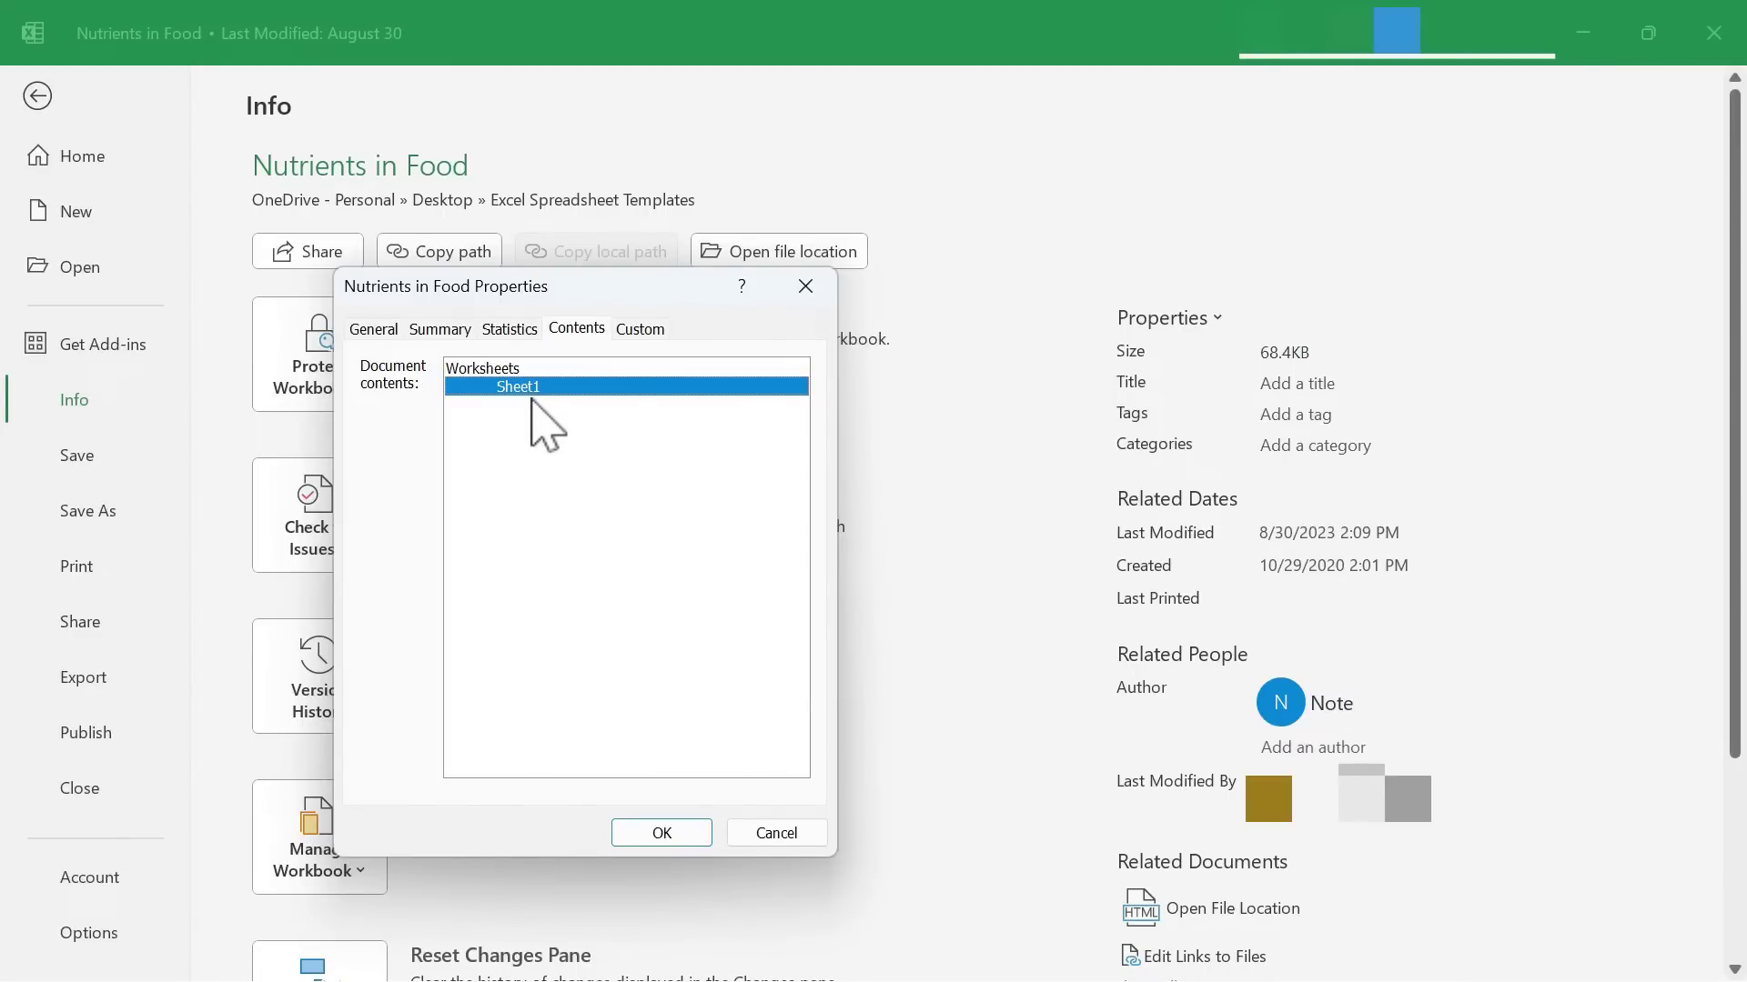
{"action": "left_click", "coordinate": [640, 329]}
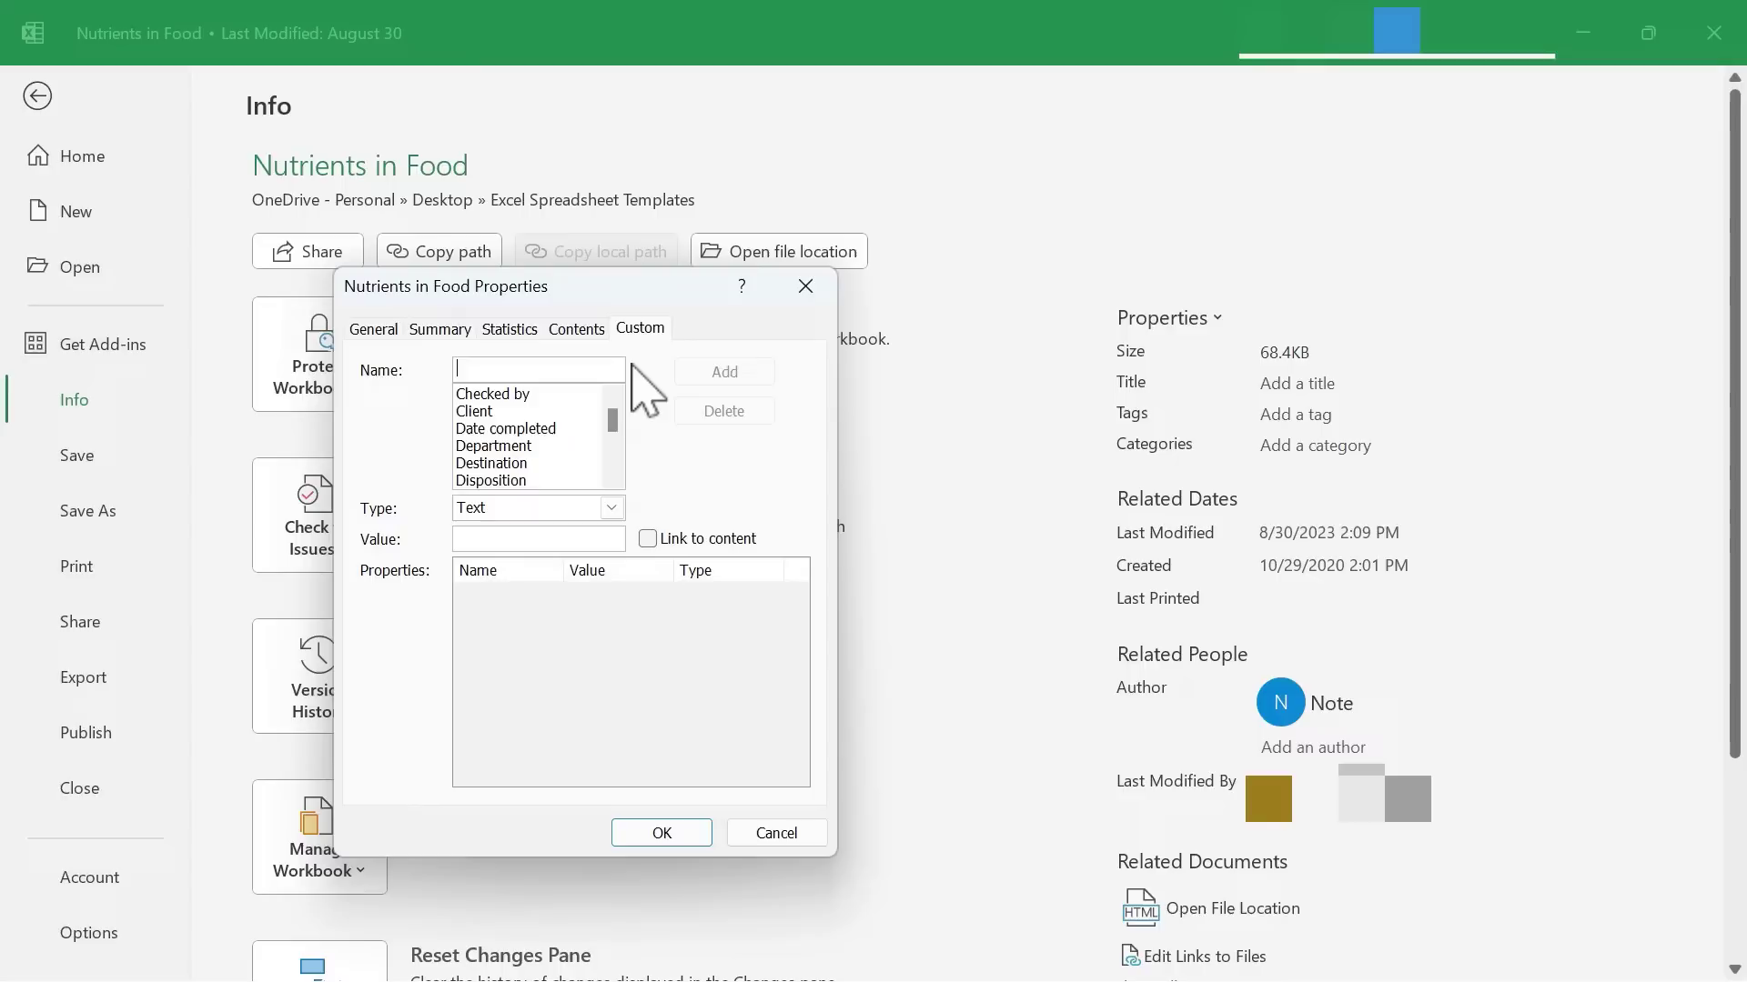
Step: Add a 'Checked by' custom text property holding the reviewer's name
{"action": "left_click", "coordinate": [620, 373]}
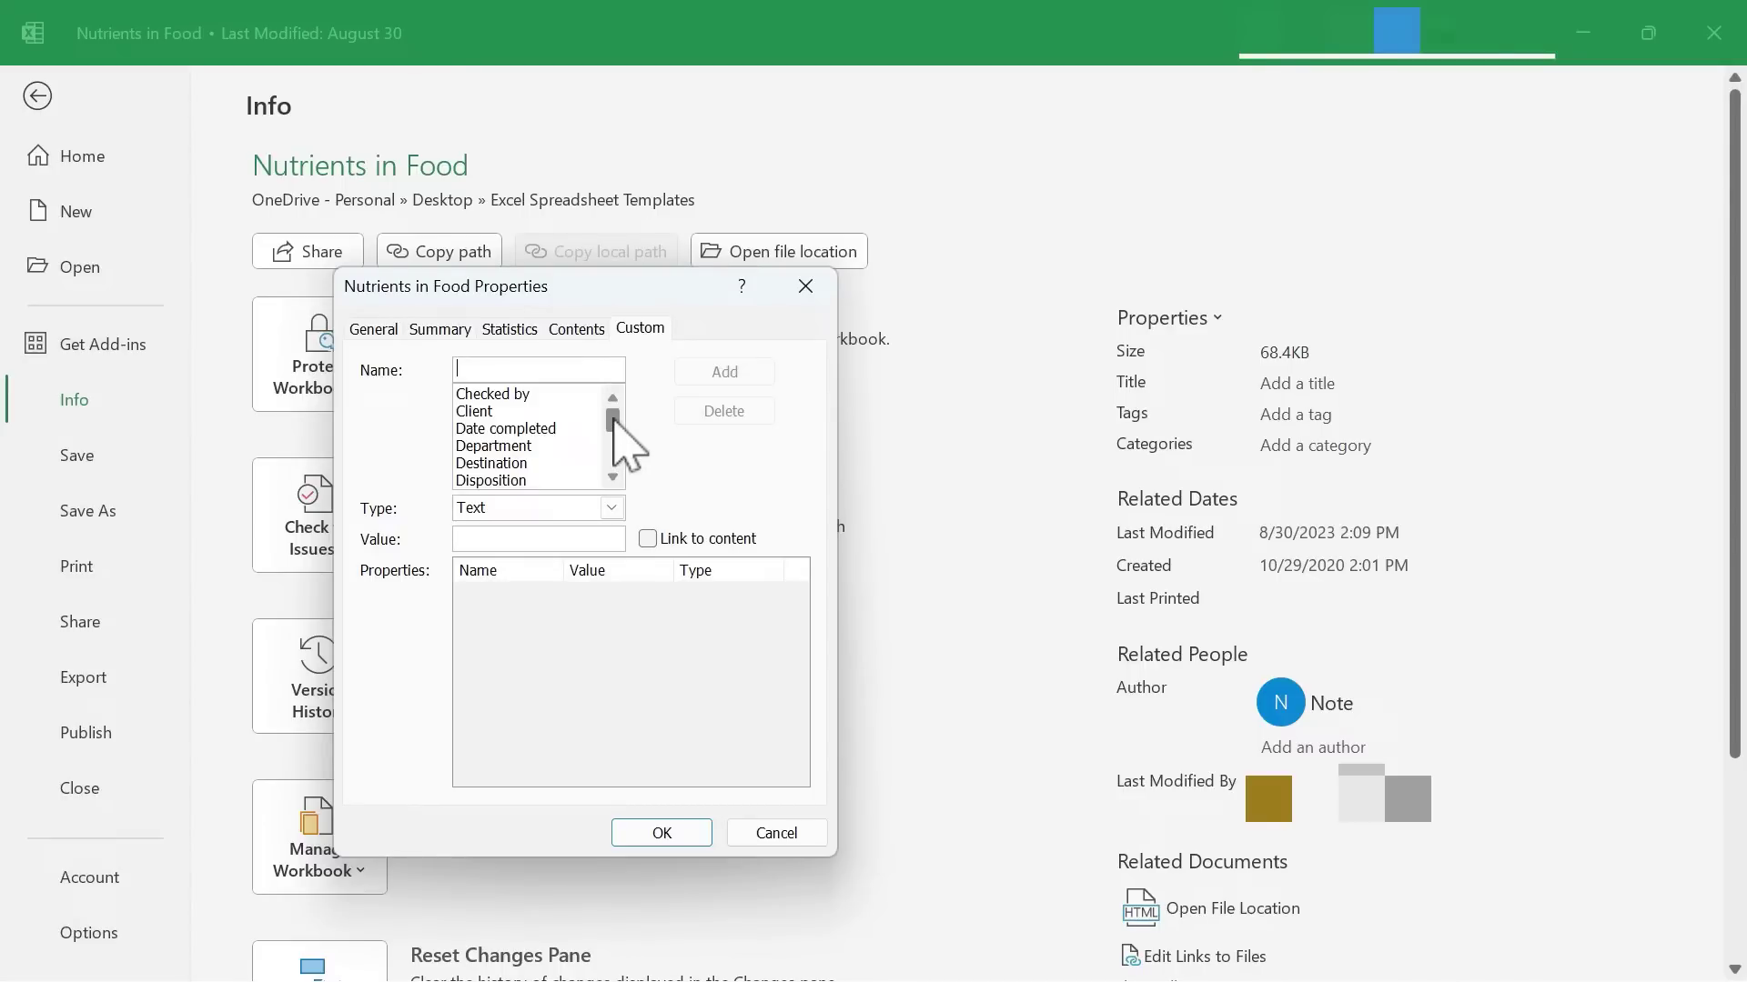
{"action": "left_click", "coordinate": [528, 395]}
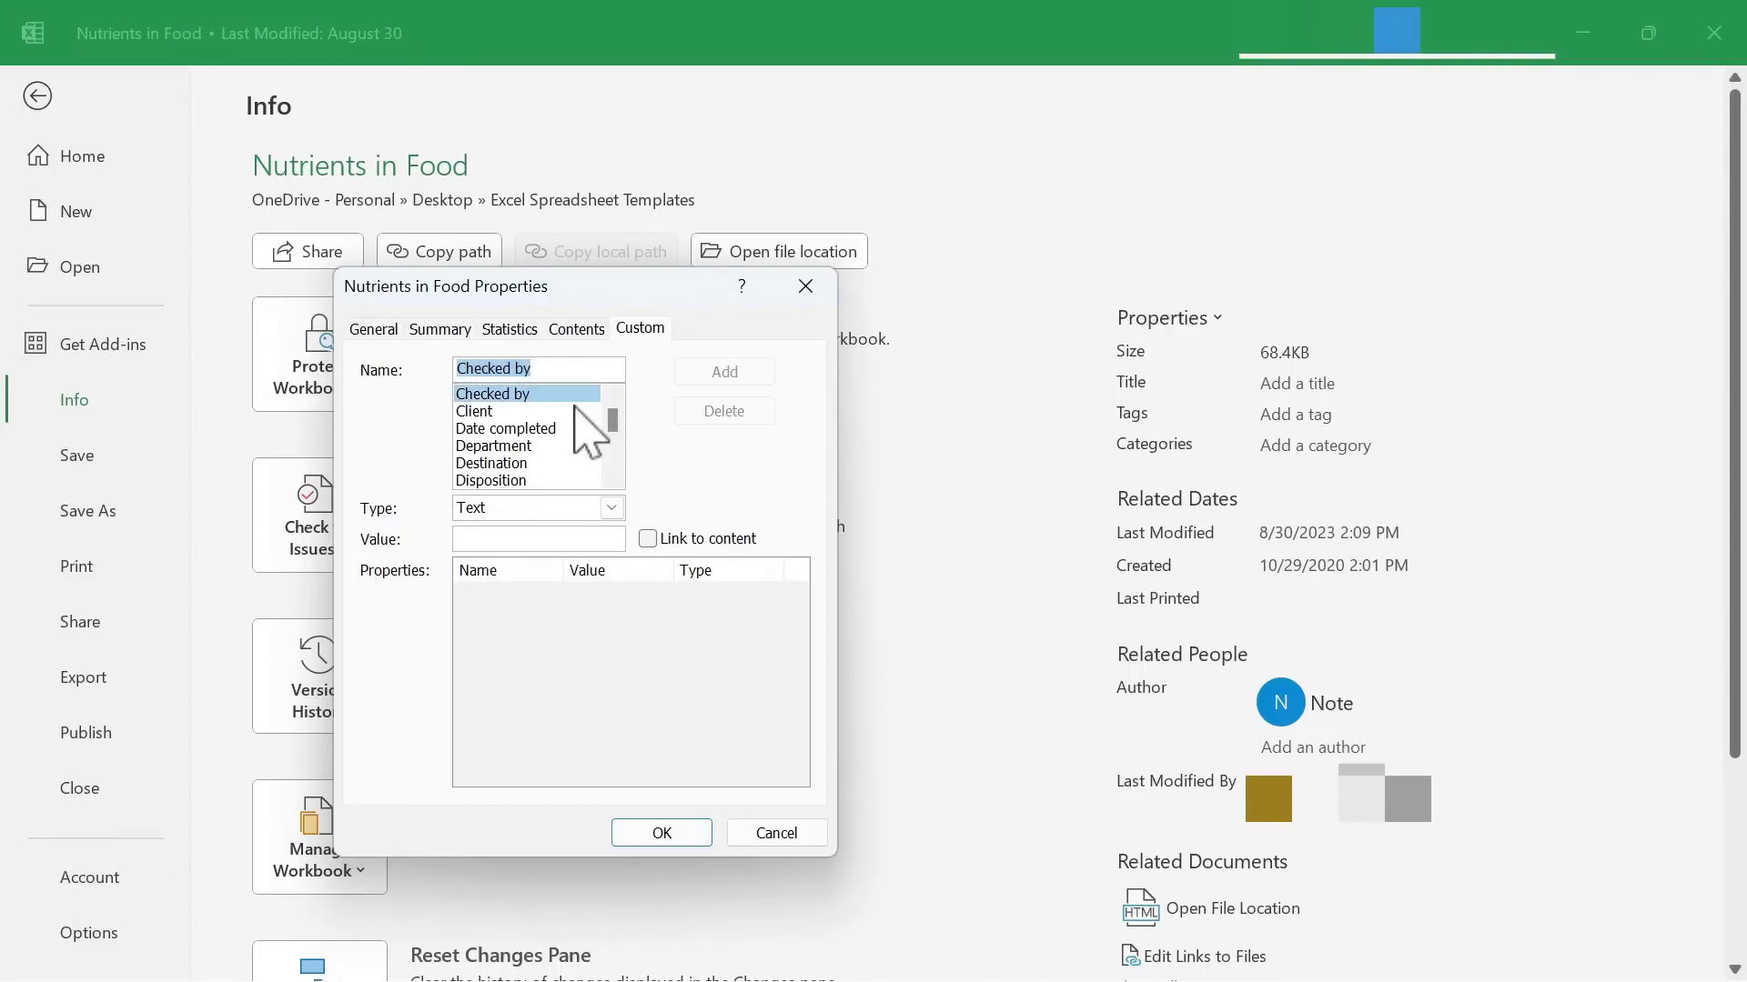
{"action": "left_click", "coordinate": [578, 541]}
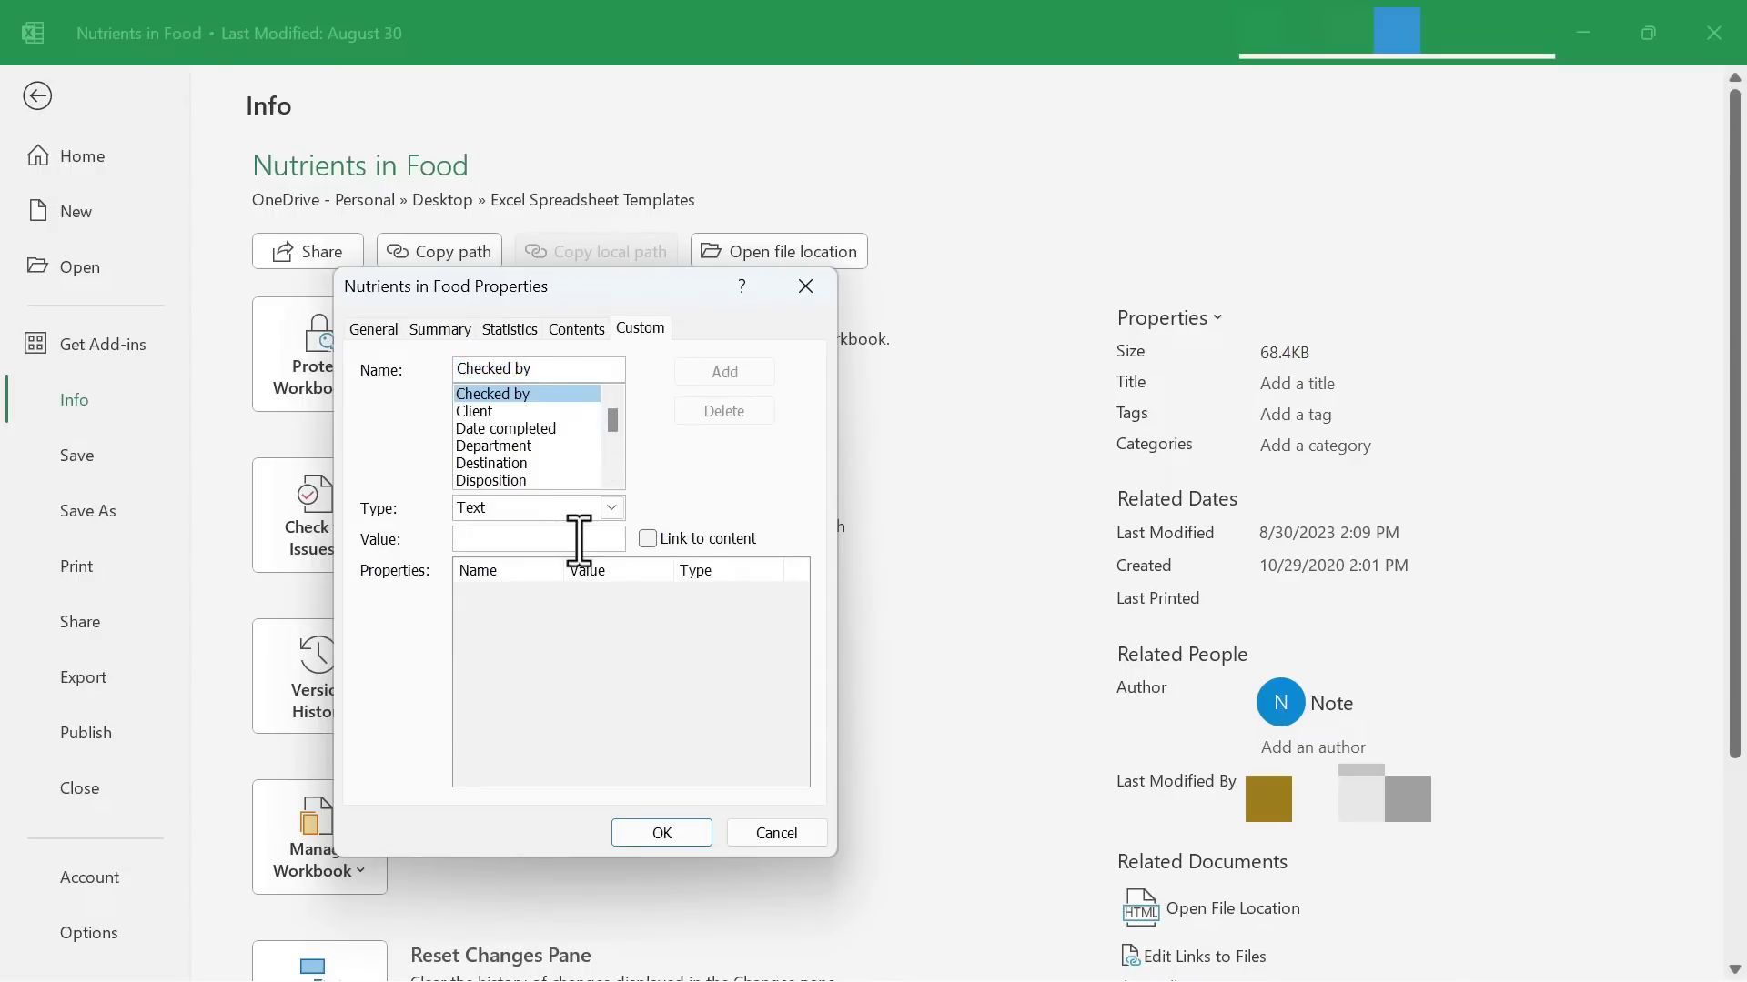
{"action": "type", "text": "Brooke"}
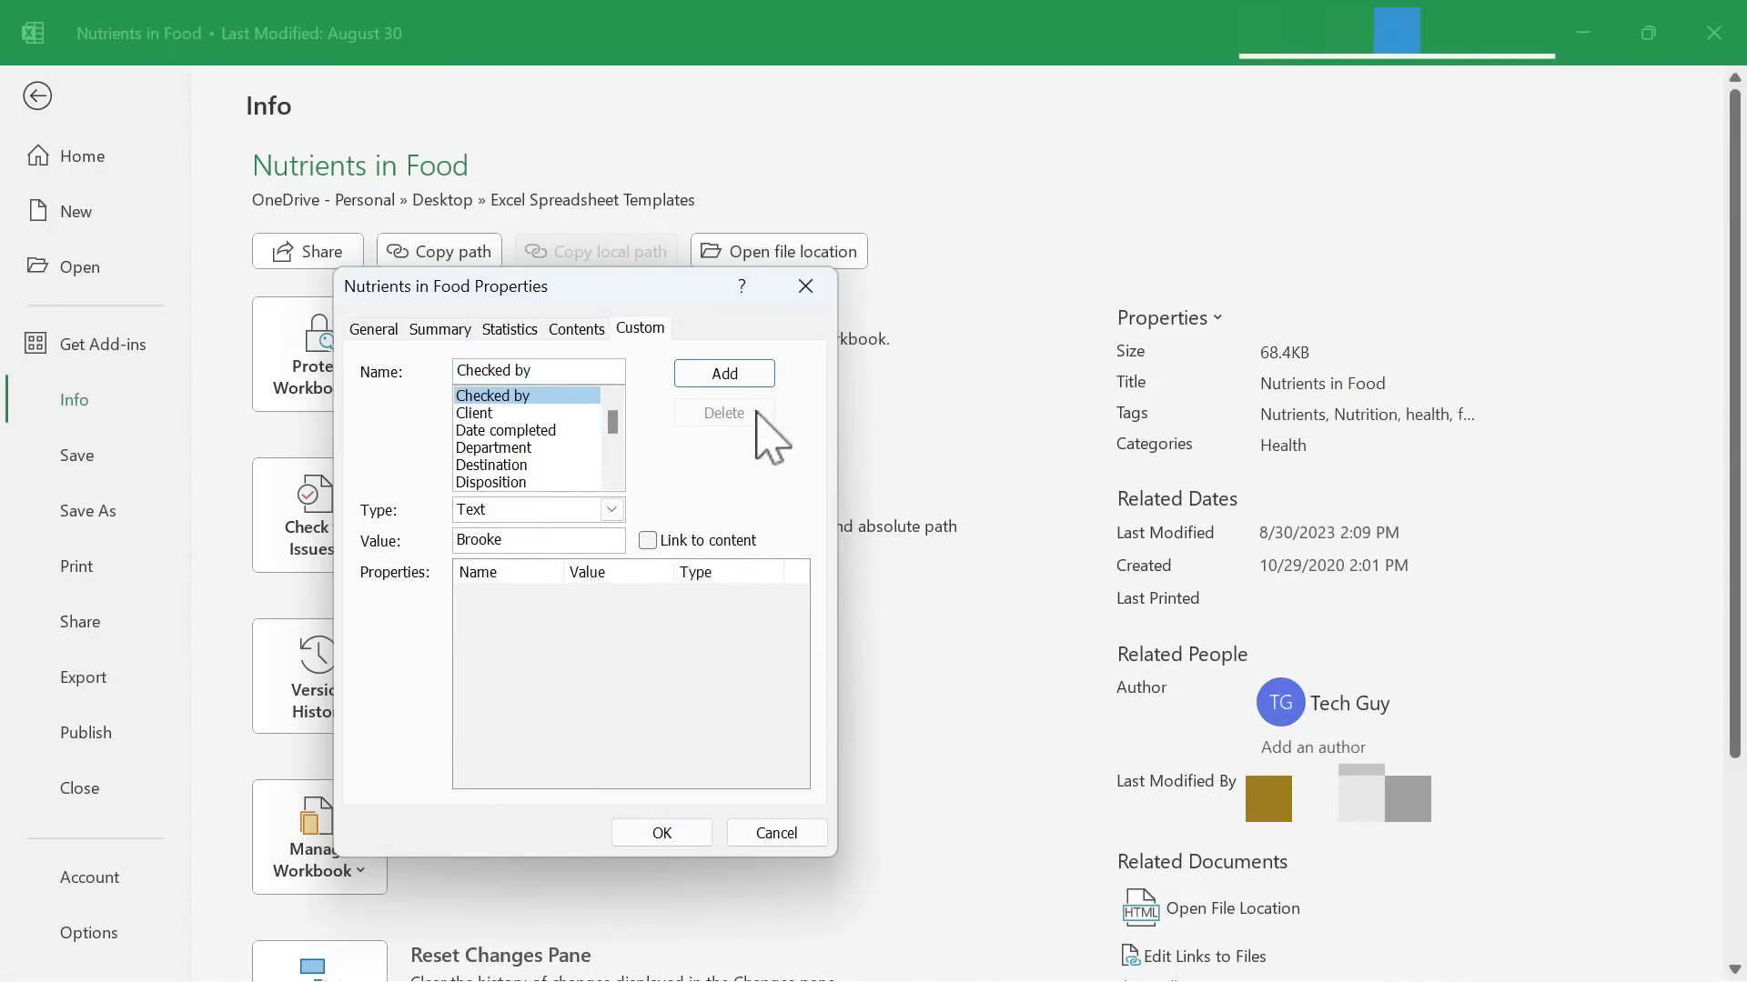
{"action": "left_click", "coordinate": [725, 374]}
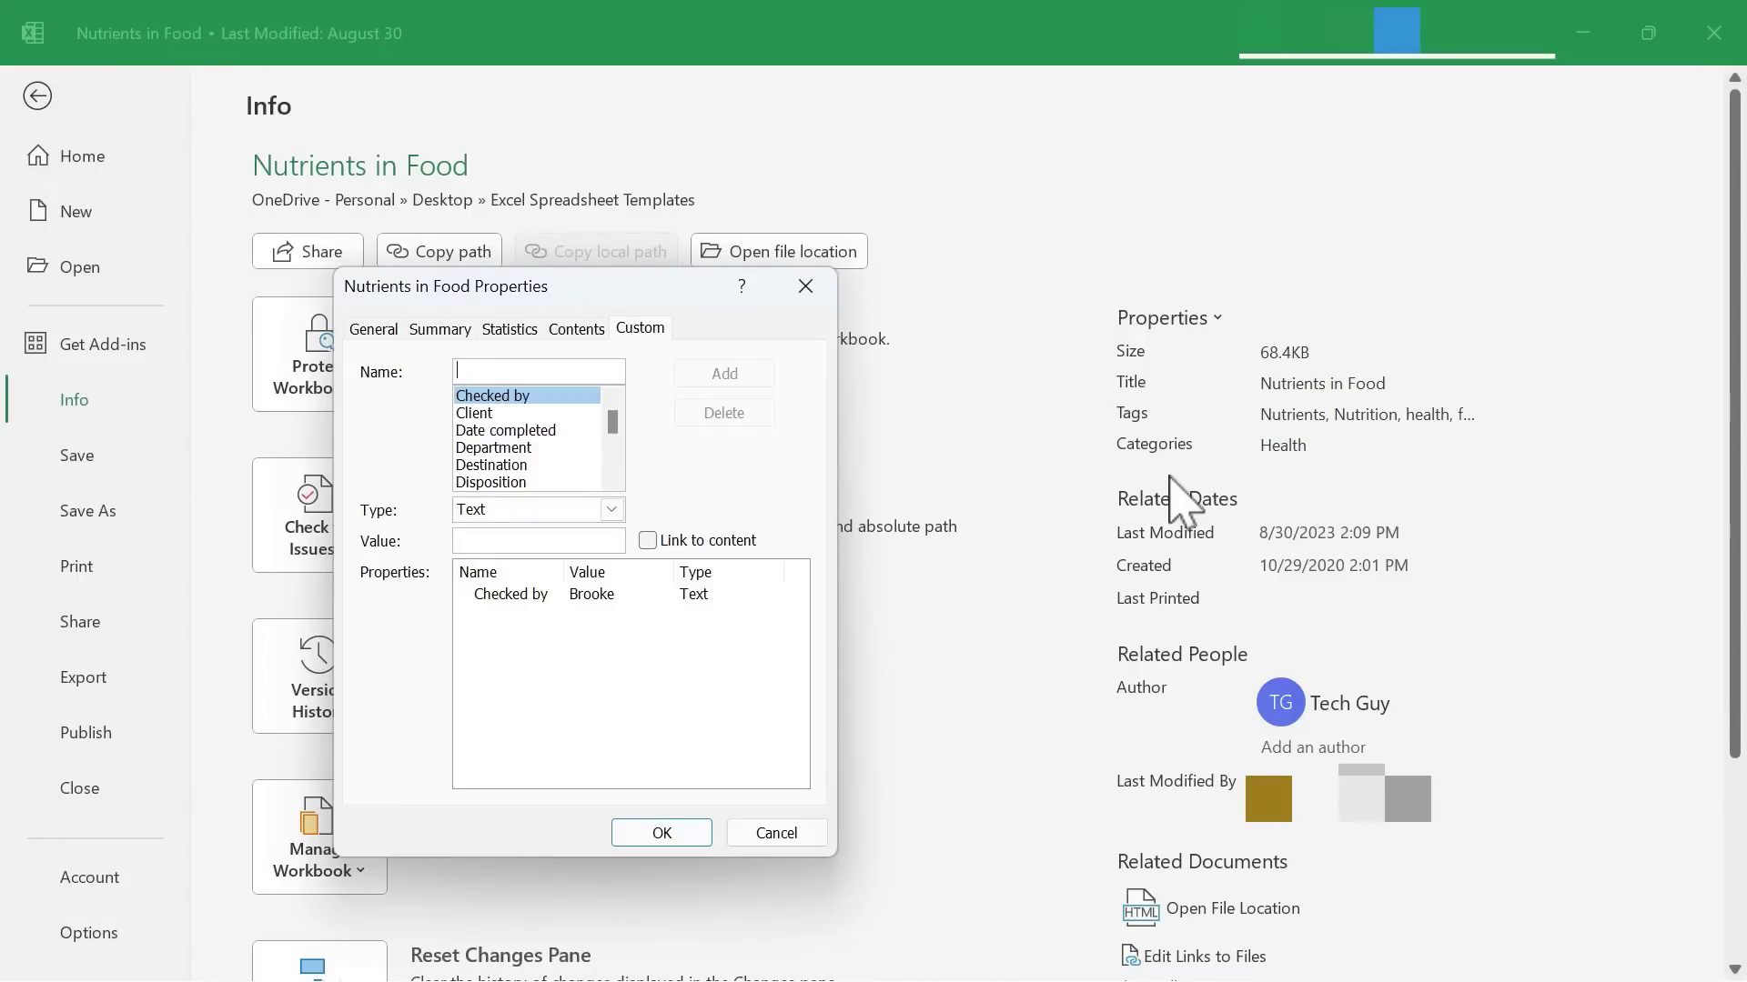
Step: Add an 'Editor' custom text property holding the editor's name
{"action": "scroll", "coordinate": [570, 466], "scroll_direction": "down", "scroll_amount": 2}
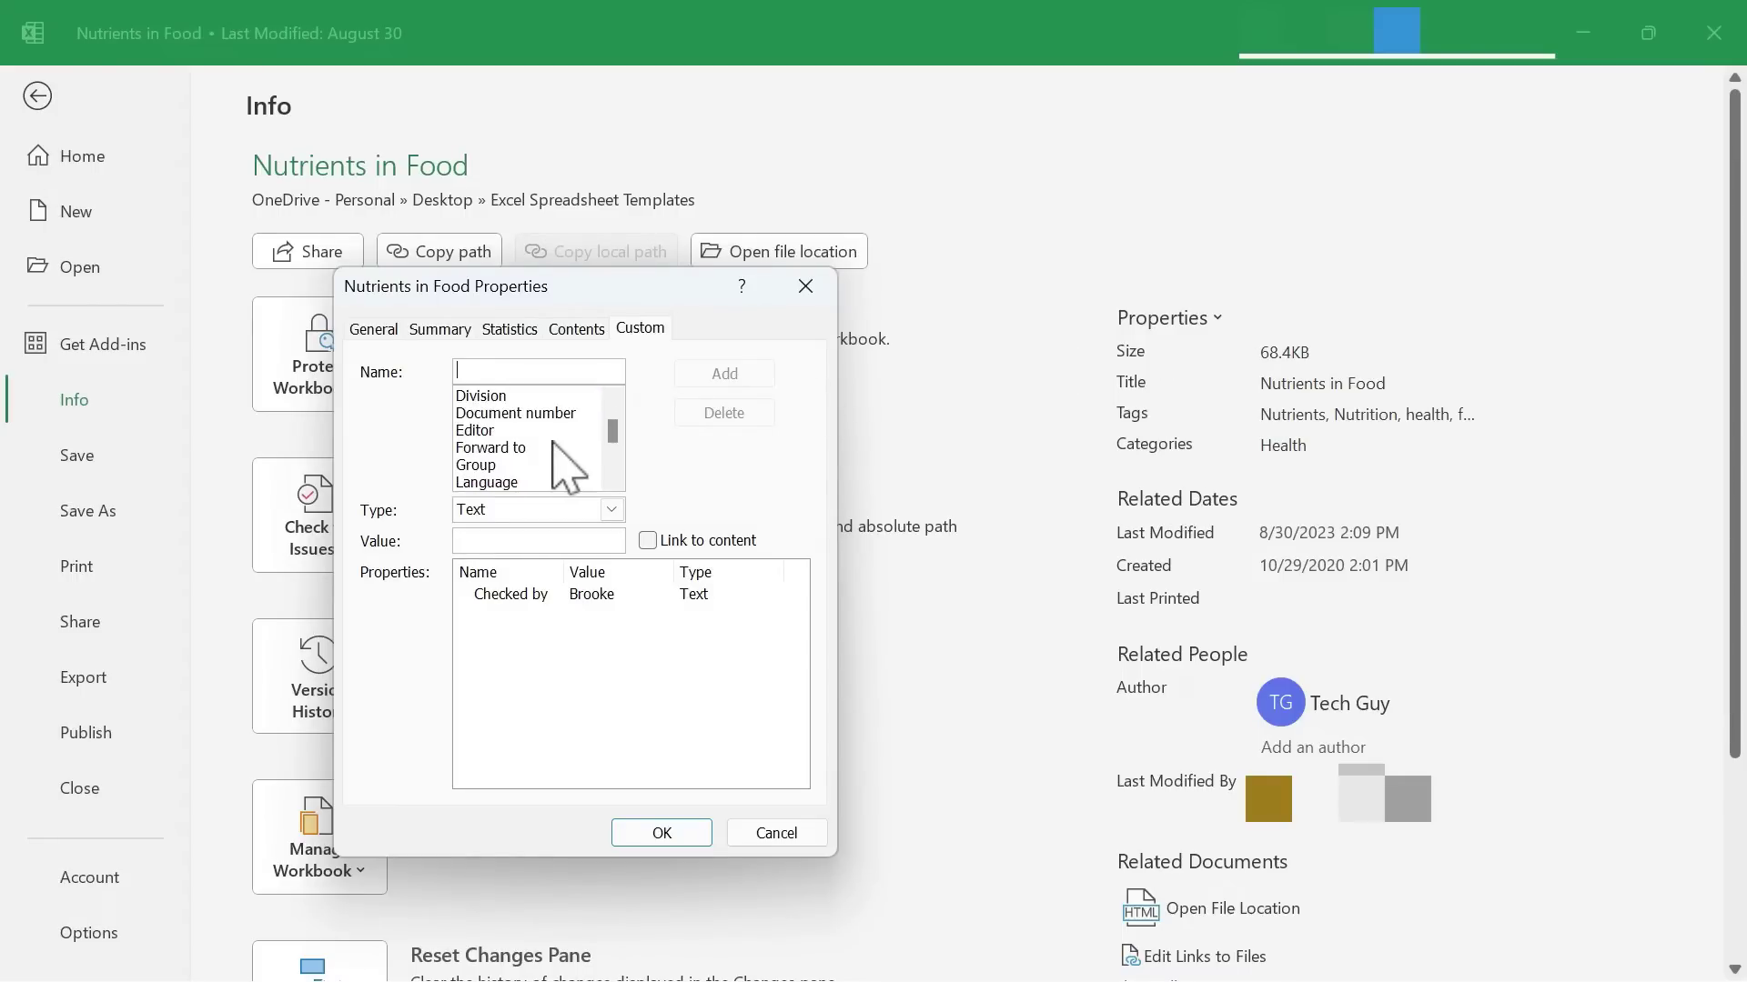
{"action": "left_click", "coordinate": [489, 431]}
{"action": "left_click", "coordinate": [498, 542]}
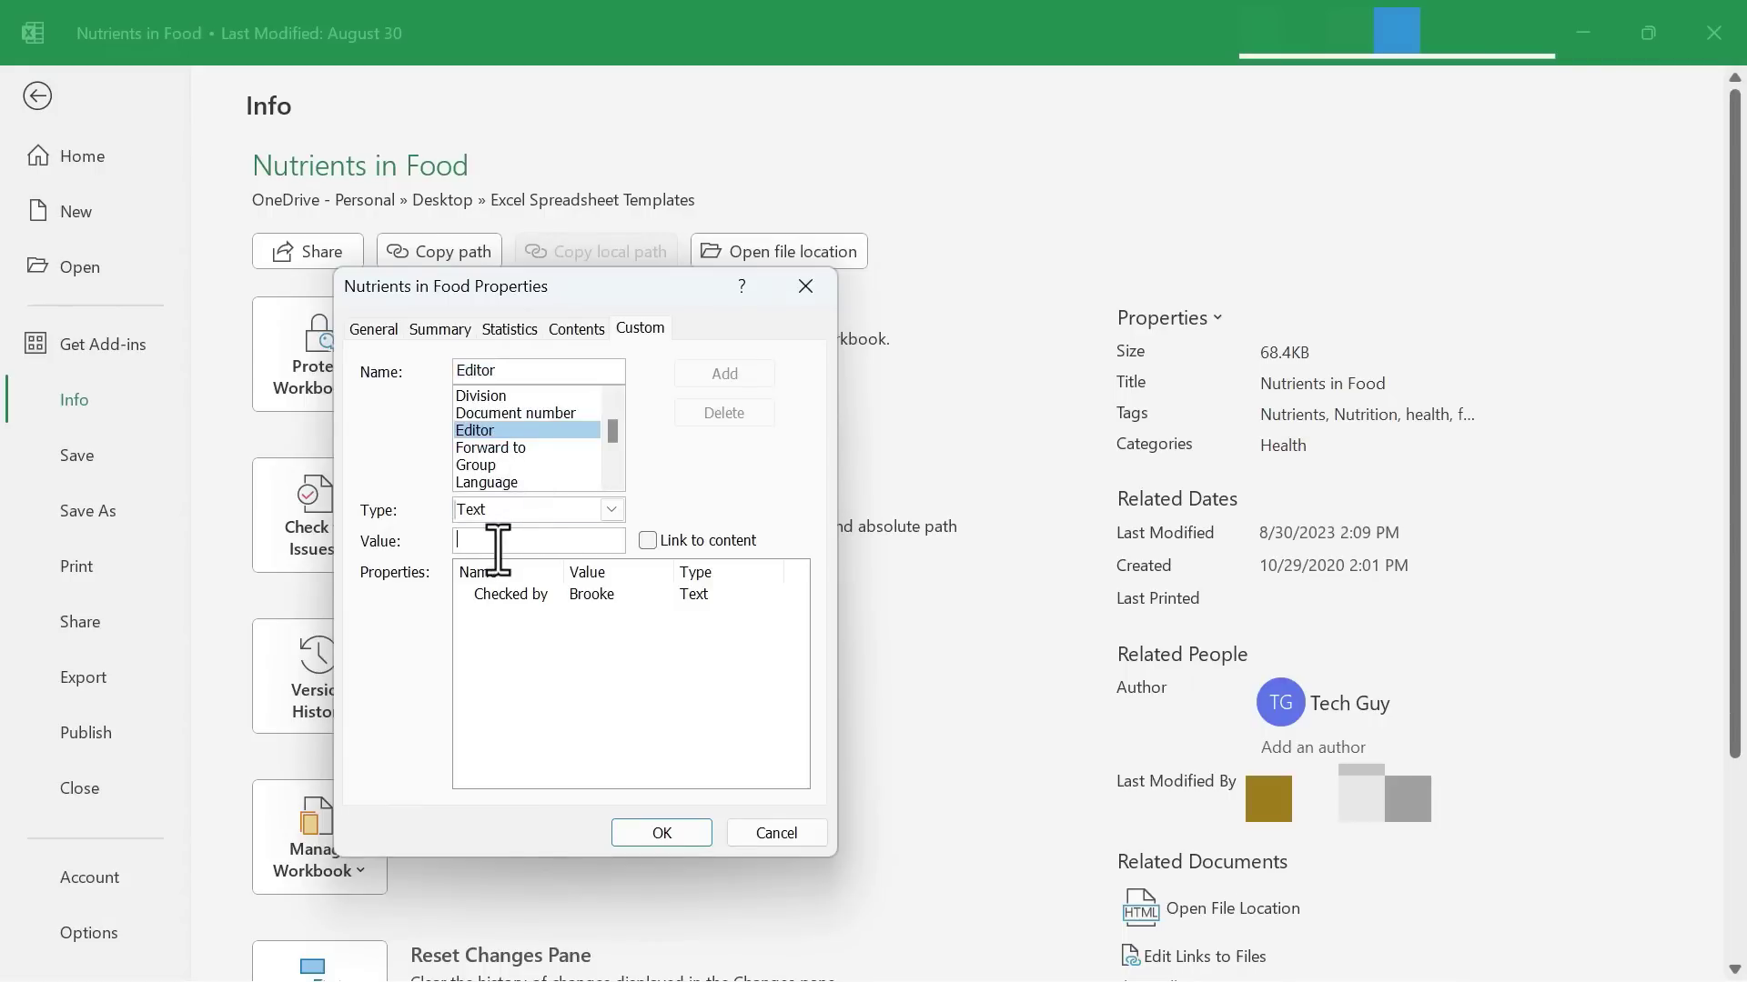
{"action": "type", "text": "Alyssa"}
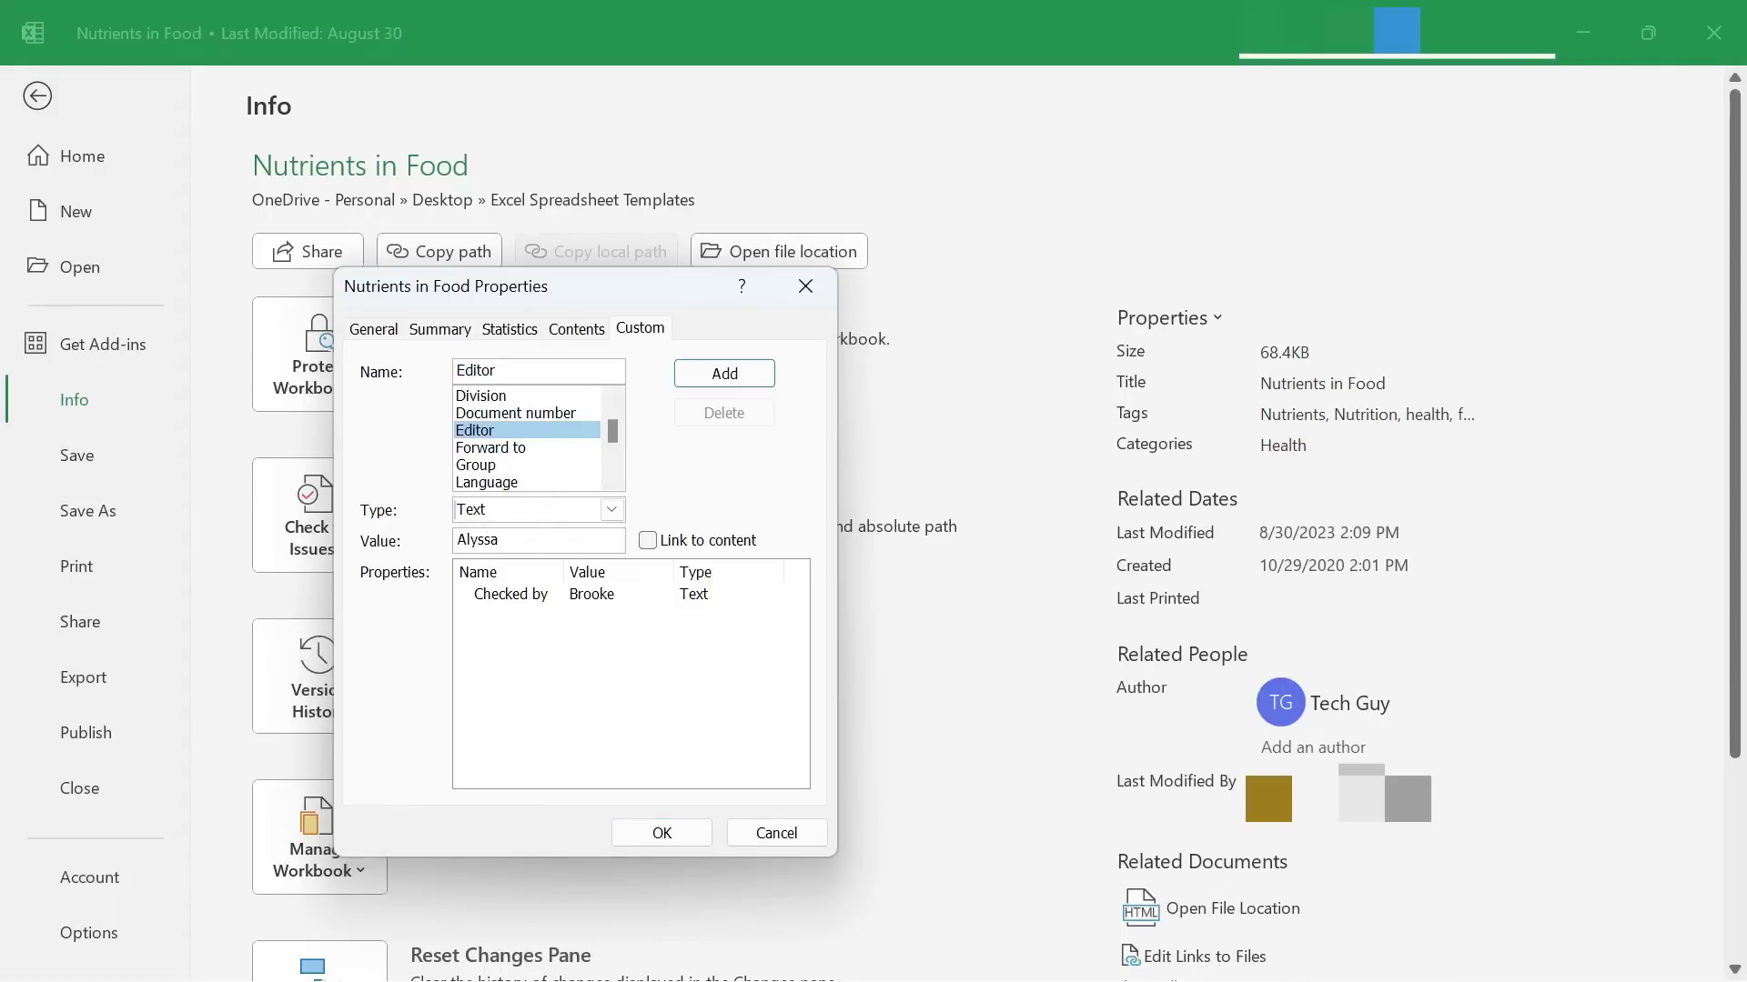
{"action": "left_click", "coordinate": [735, 378]}
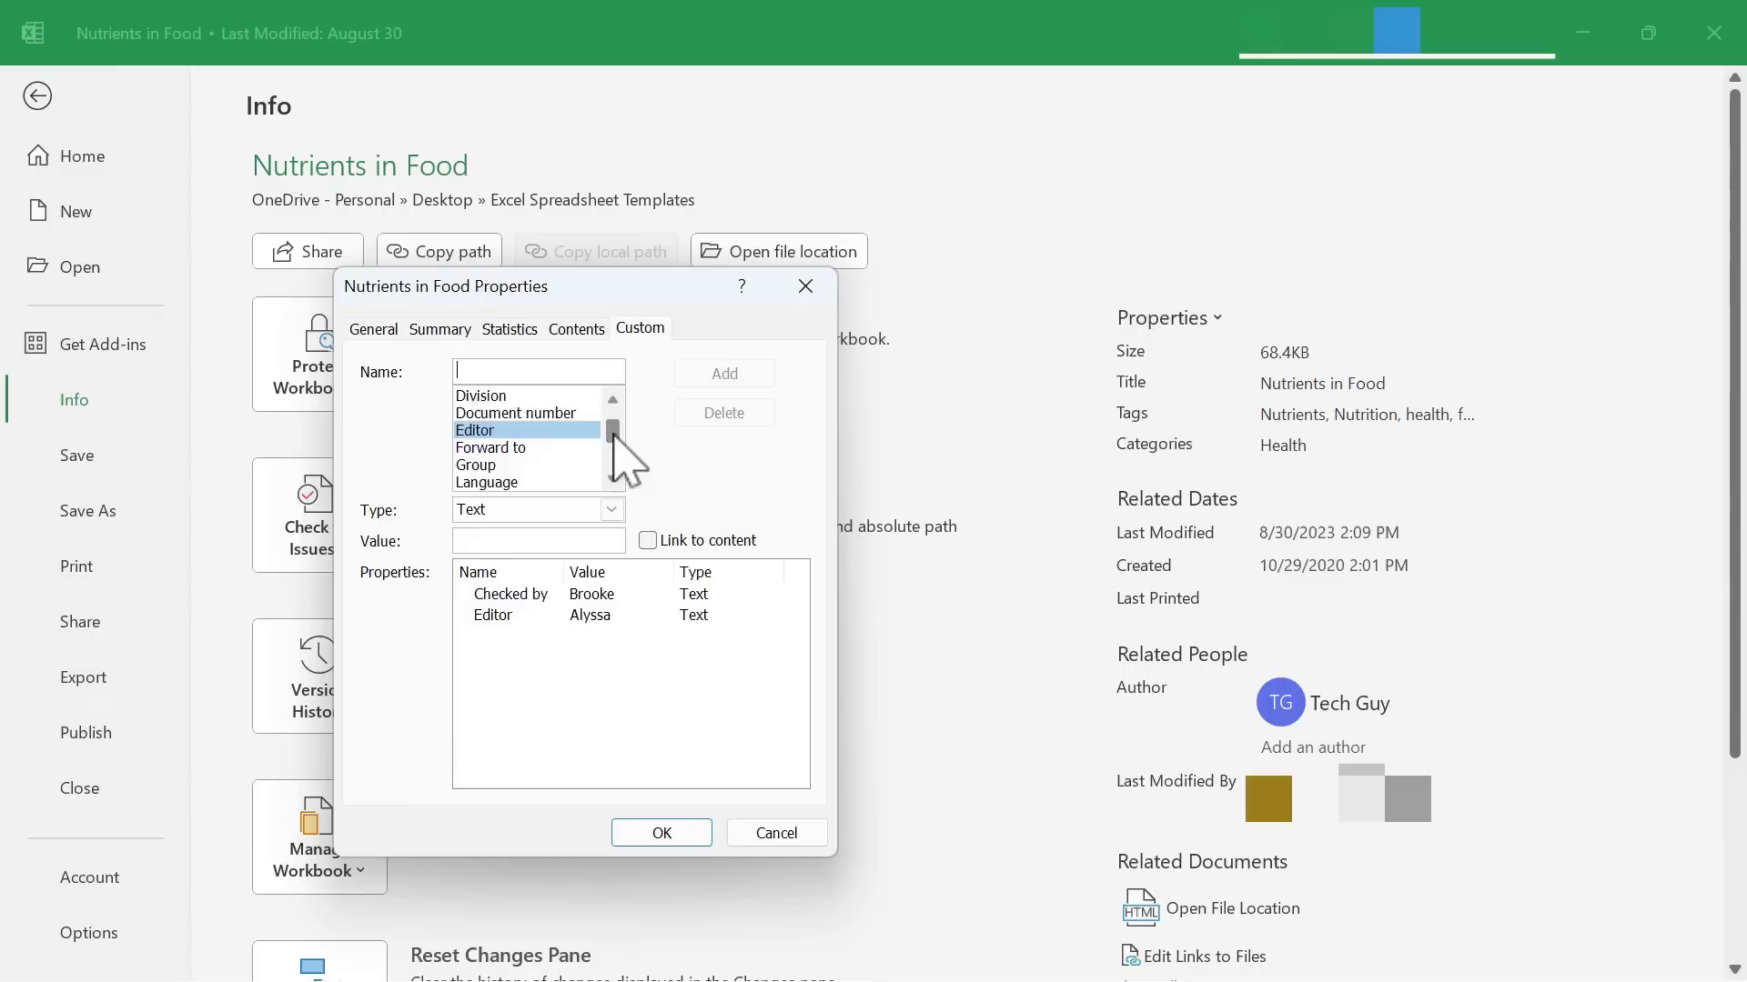
{"action": "scroll", "coordinate": [612, 446], "scroll_direction": "down", "scroll_amount": 5}
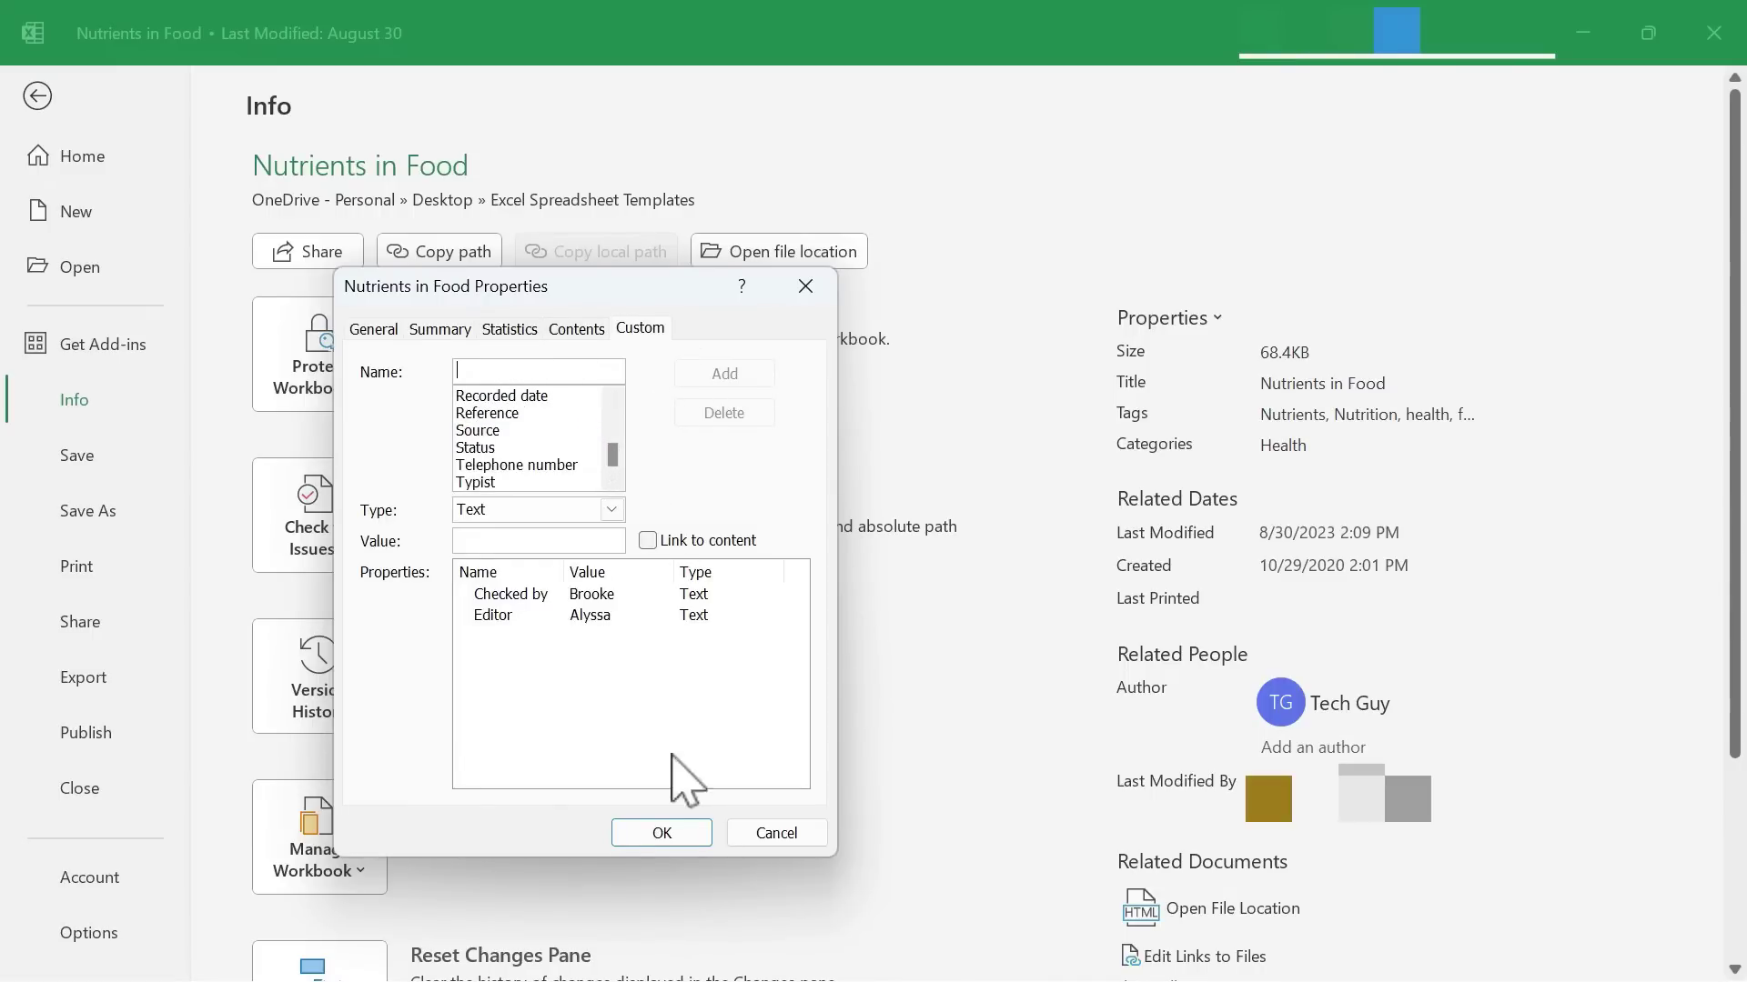
{"action": "scroll", "coordinate": [591, 520], "scroll_direction": "up", "scroll_amount": 7}
Step: Save the properties with OK, display all properties on the Info page, then go back
{"action": "left_click", "coordinate": [689, 836]}
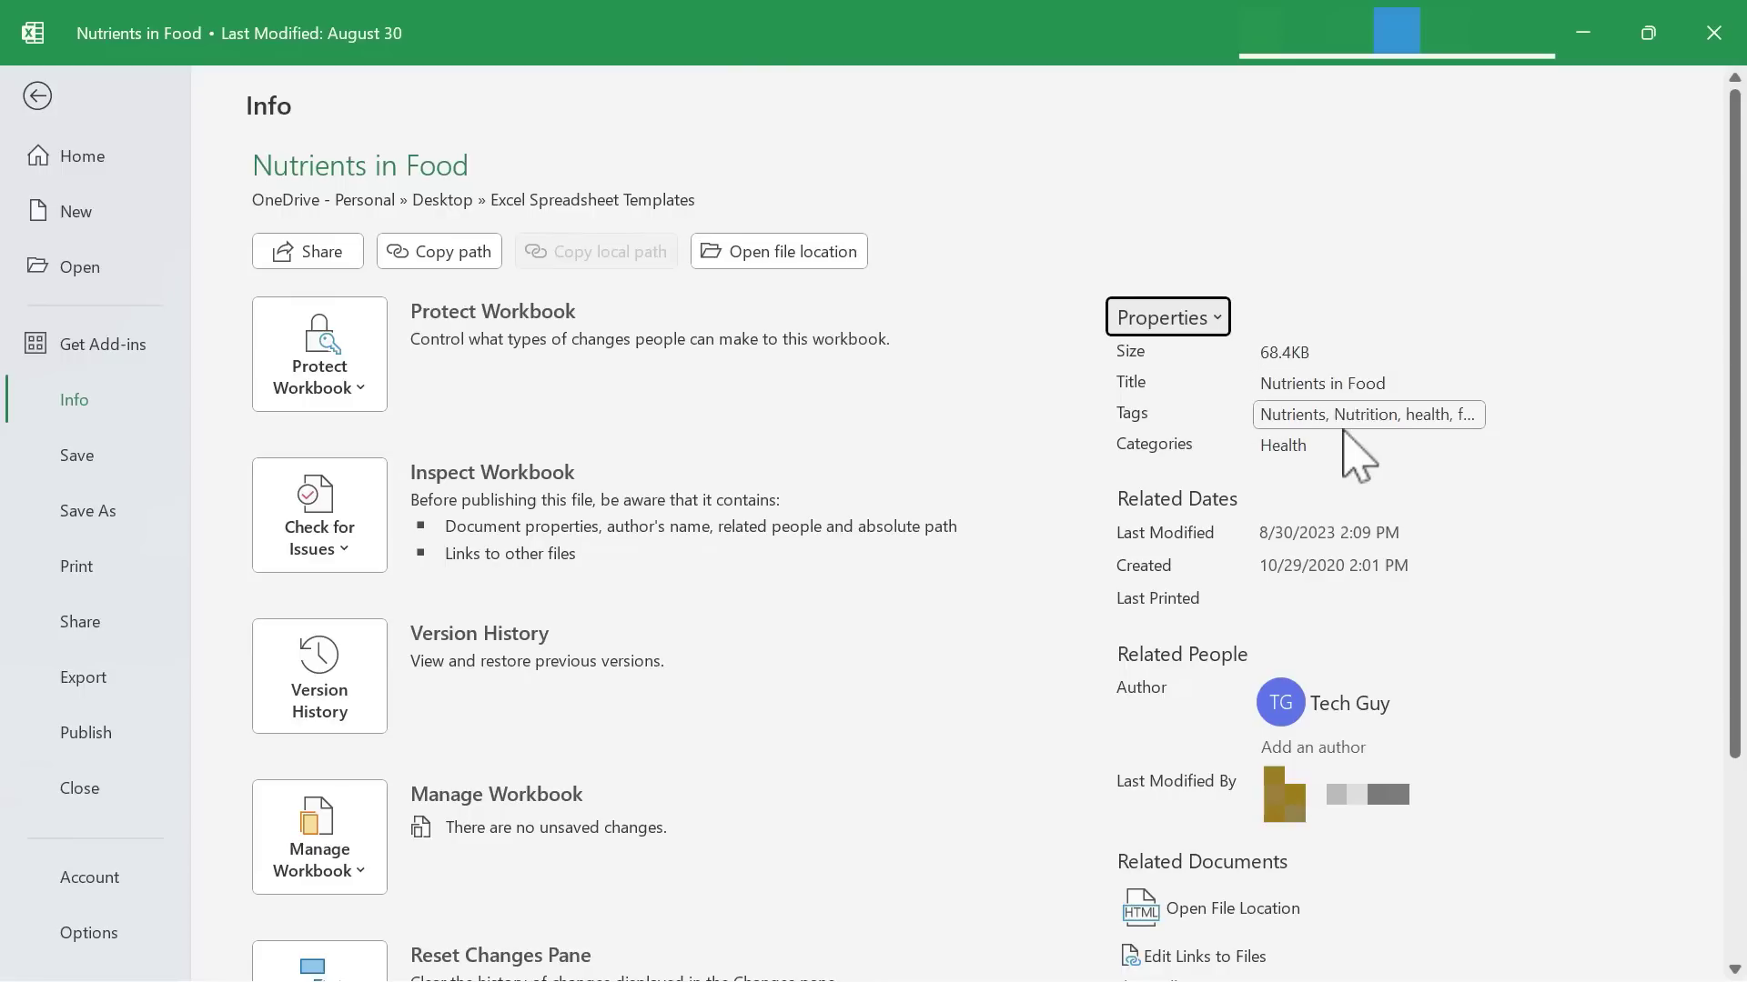
{"action": "scroll", "coordinate": [1147, 555], "scroll_direction": "down", "scroll_amount": 3}
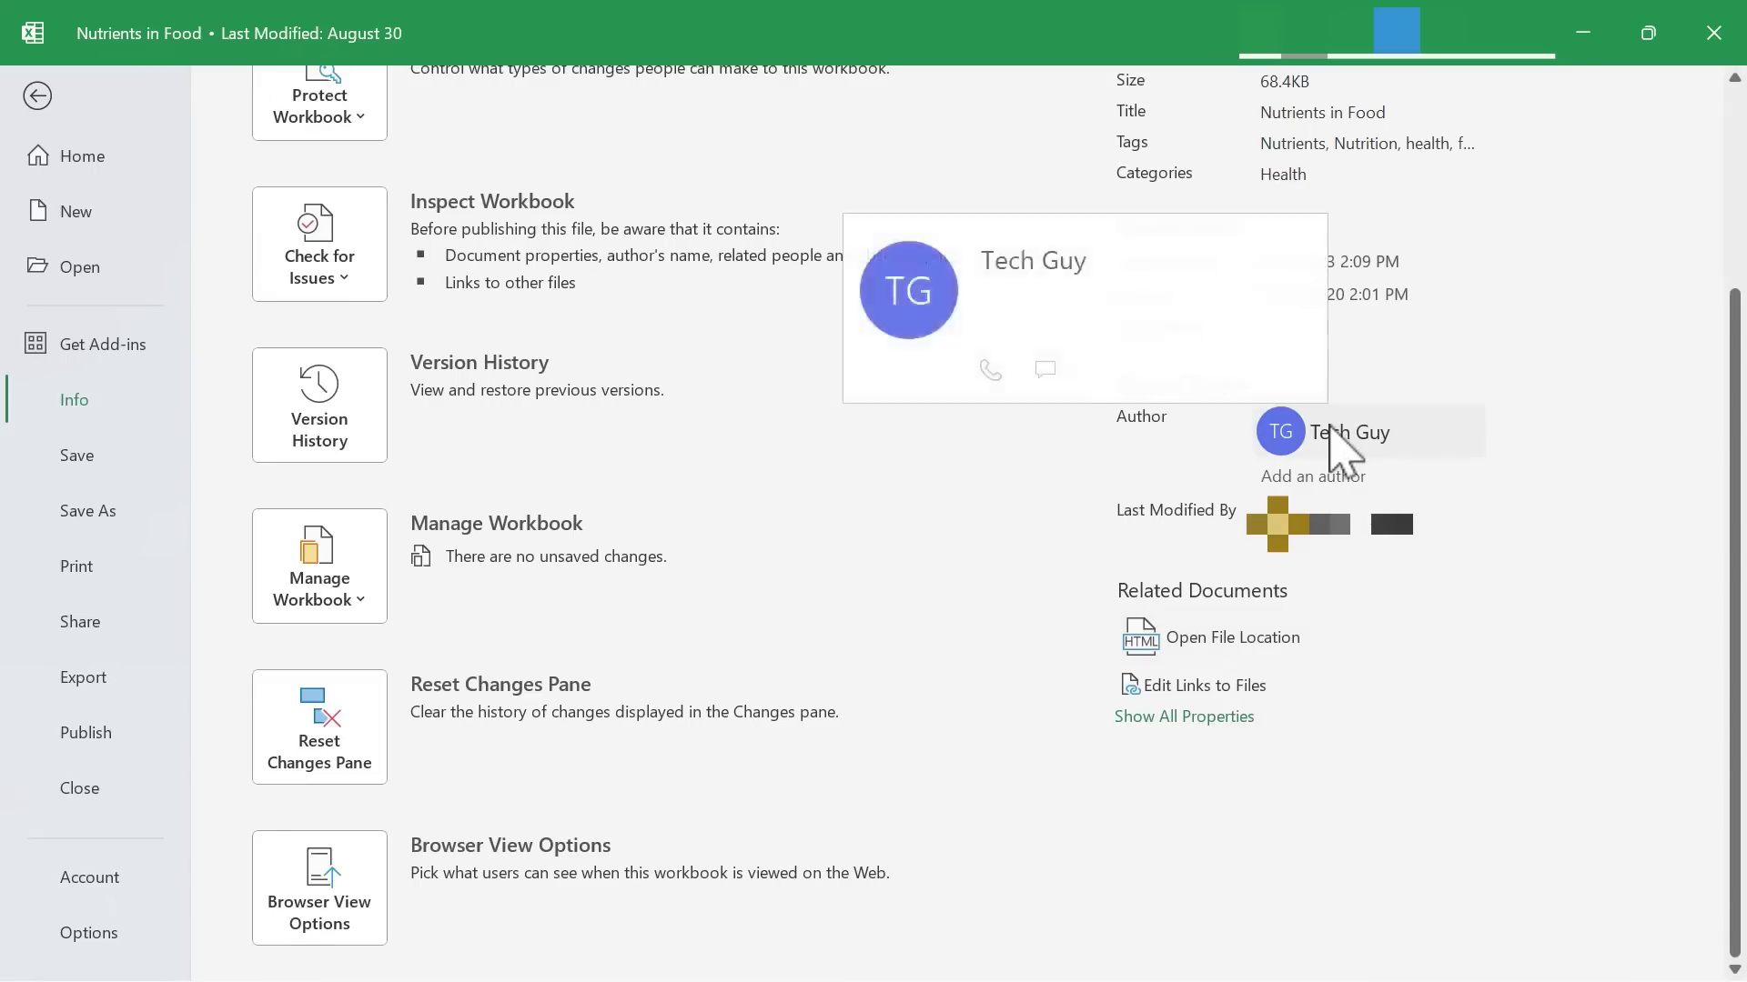
{"action": "left_click", "coordinate": [1161, 719]}
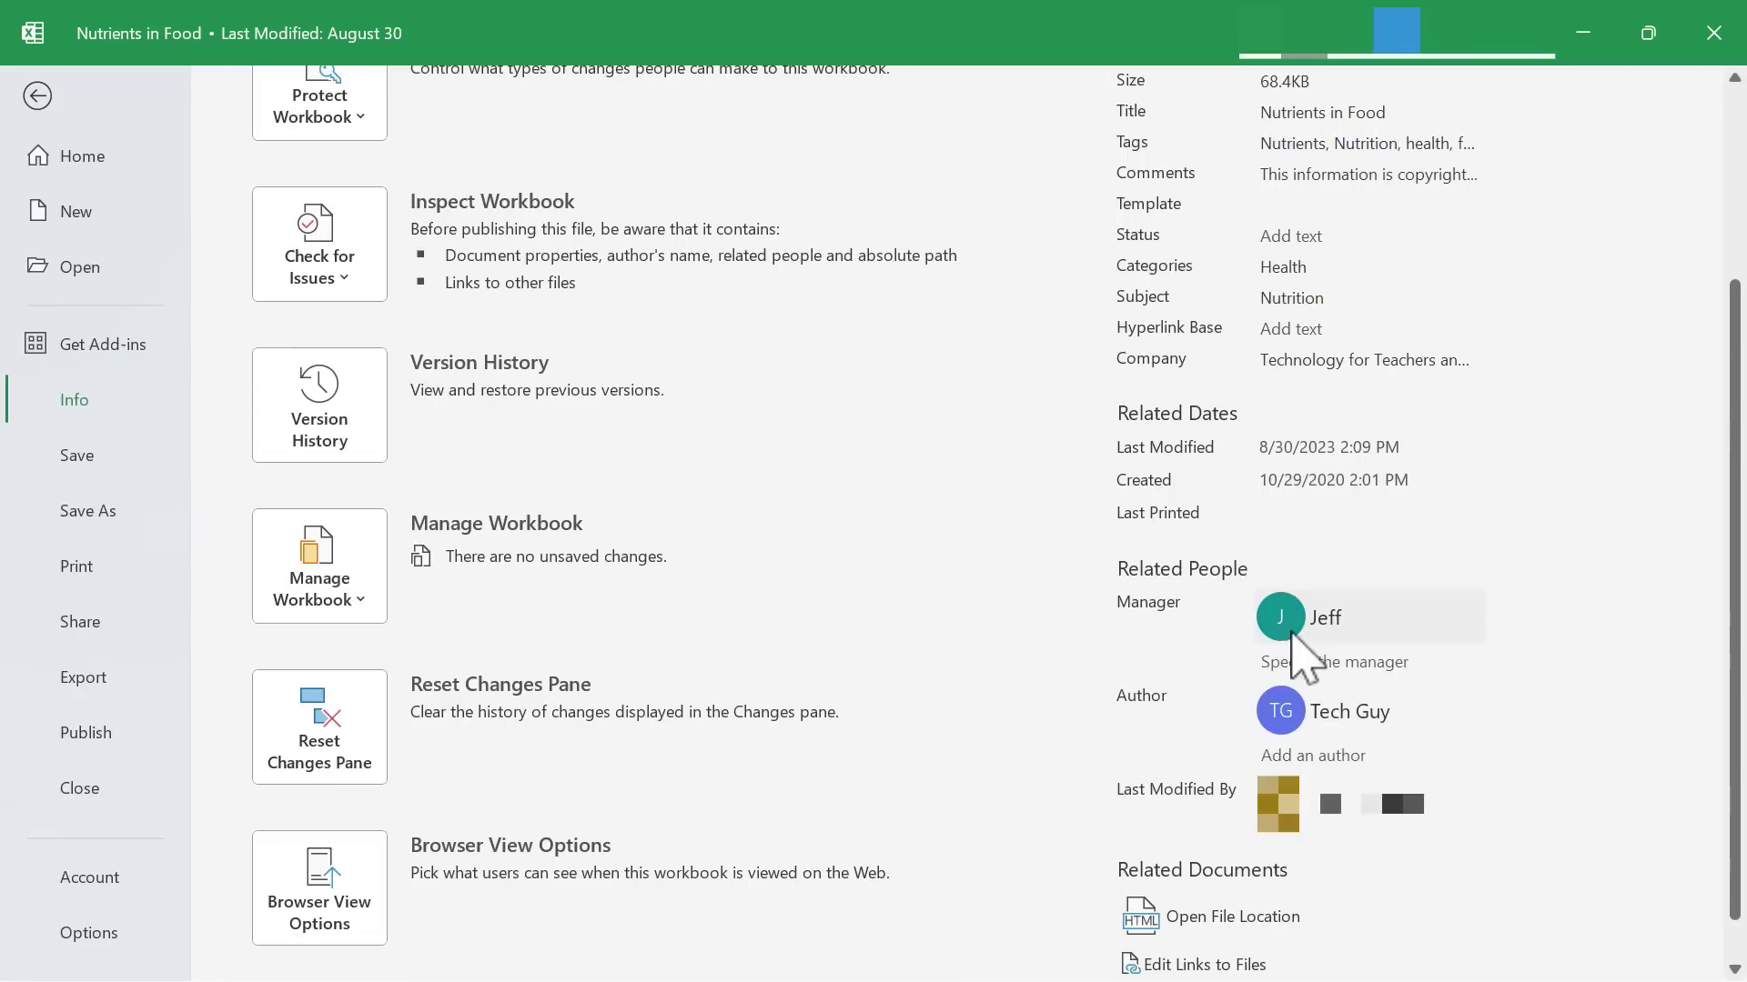
{"action": "scroll", "coordinate": [1274, 455], "scroll_direction": "down", "scroll_amount": 1}
{"action": "left_click", "coordinate": [37, 95]}
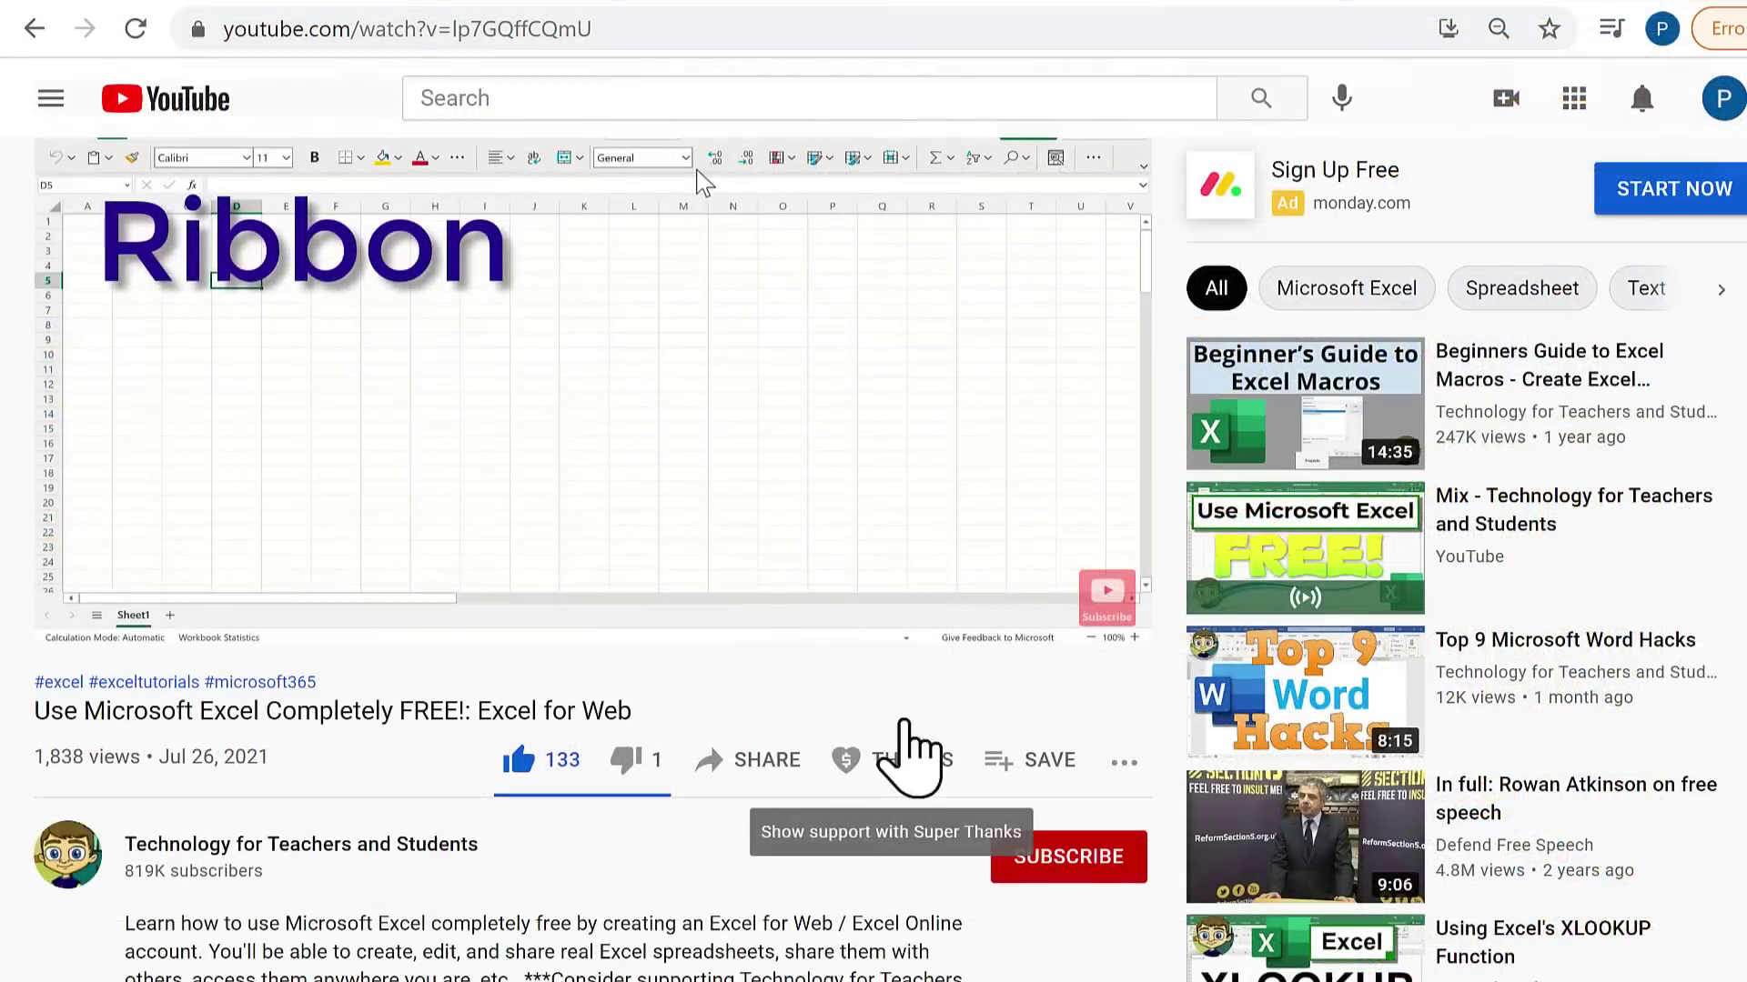
Step: Open the Super Thanks window for the Technology for Teachers and Students channel
{"action": "left_click", "coordinate": [930, 769]}
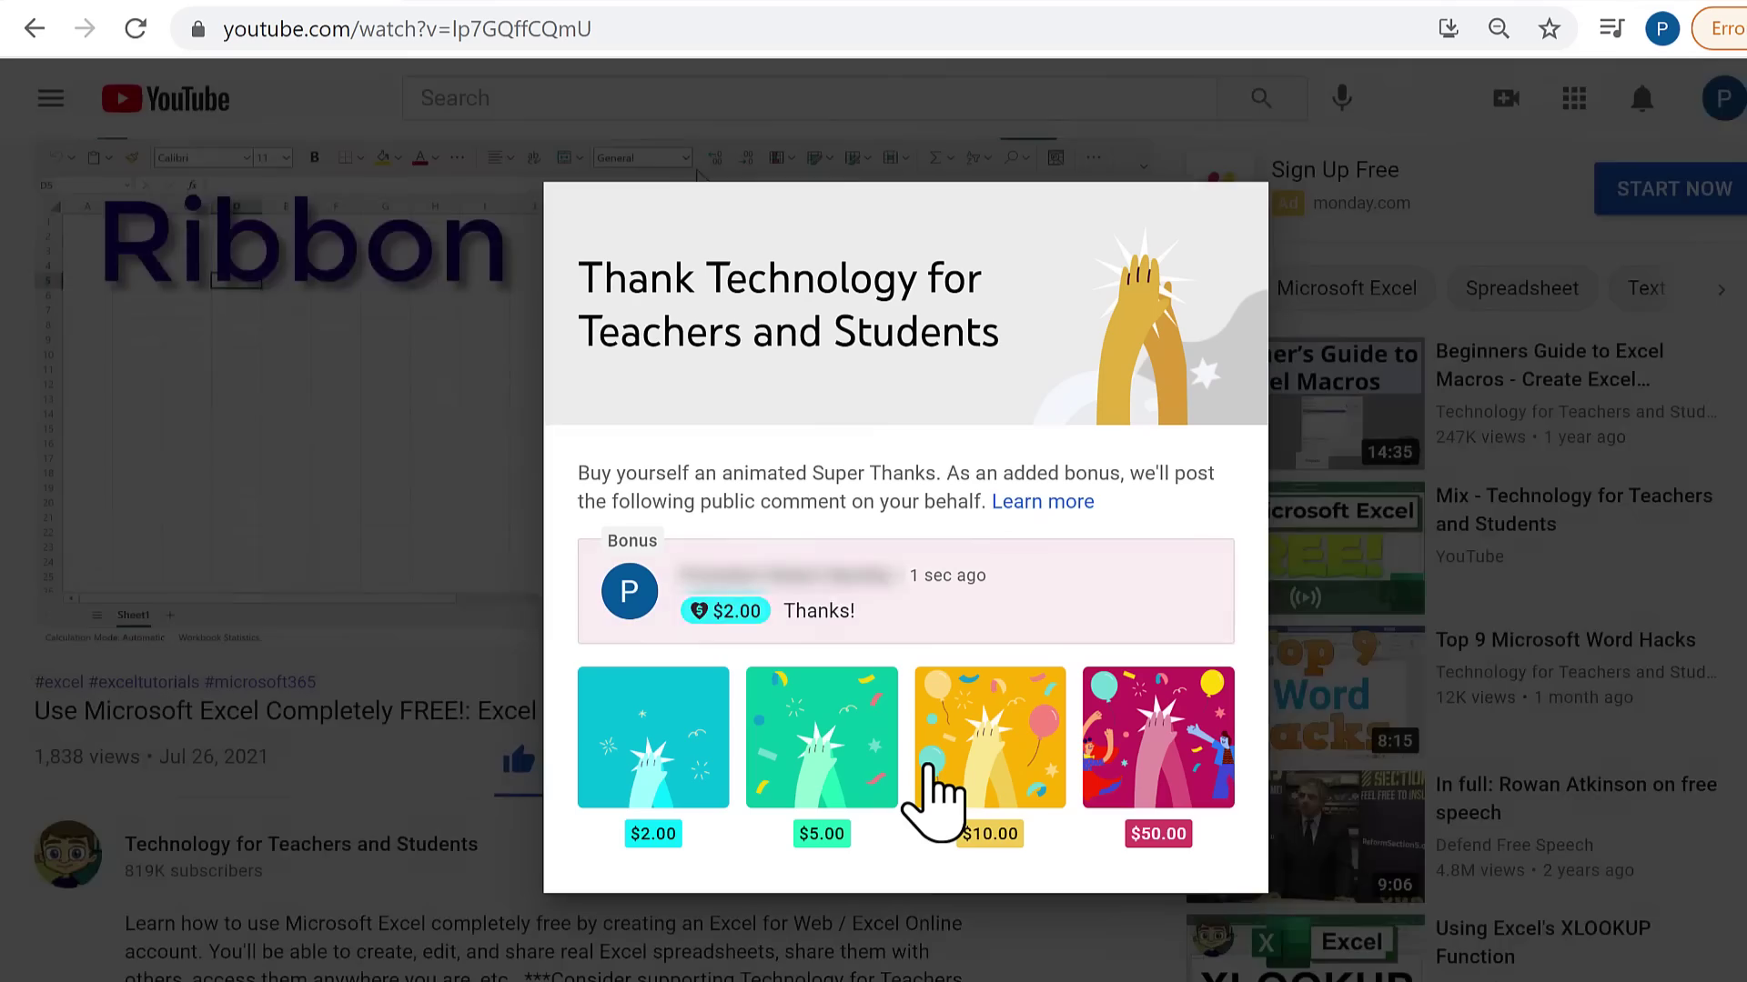